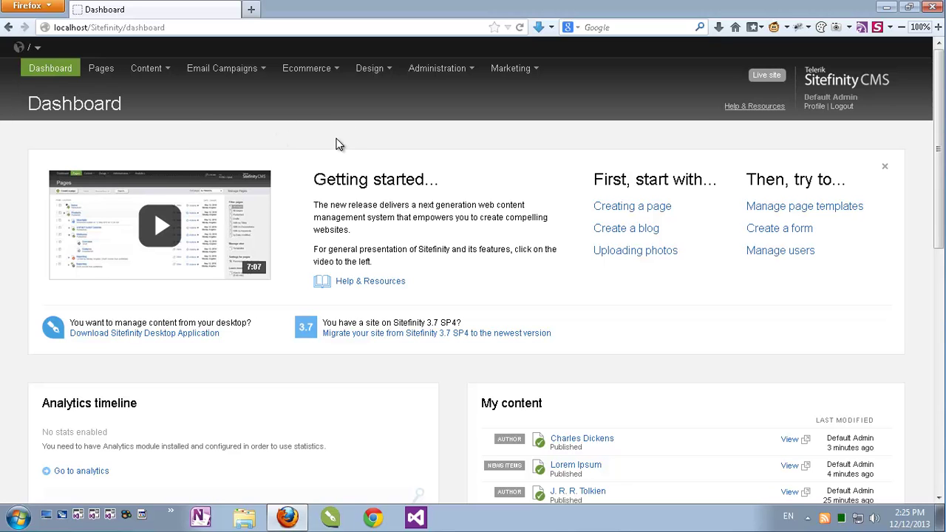
Open the Modules & Services administration page to view the site's modules
{"action": "mouse_move", "coordinate": [436, 71]}
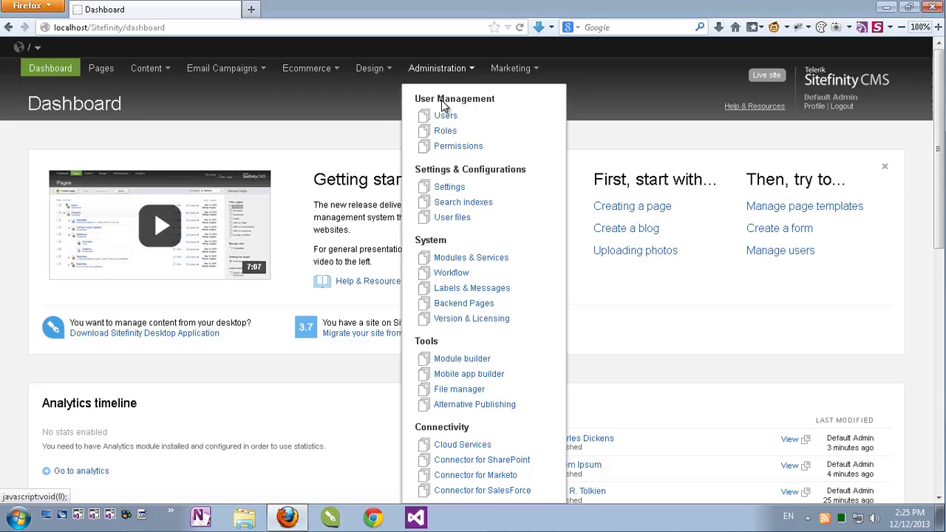
{"action": "left_click", "coordinate": [488, 260]}
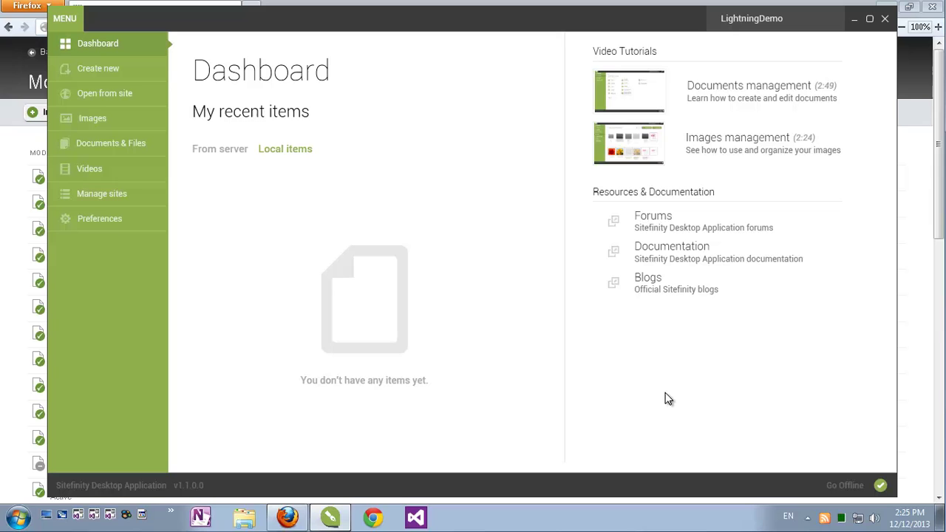
Look at the LightningDemo site's connection settings in Sitefinity Desktop Application and close them without changes
{"action": "left_click", "coordinate": [103, 199]}
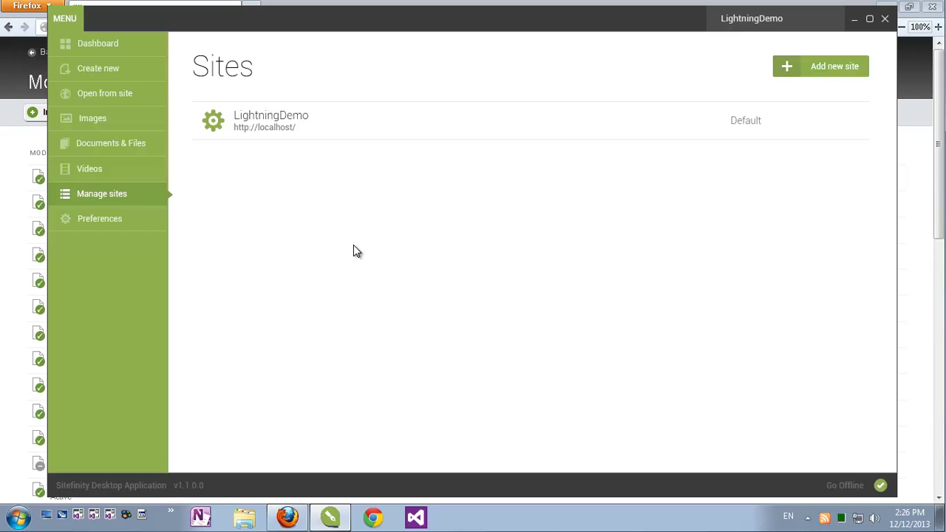
{"action": "left_click", "coordinate": [275, 123]}
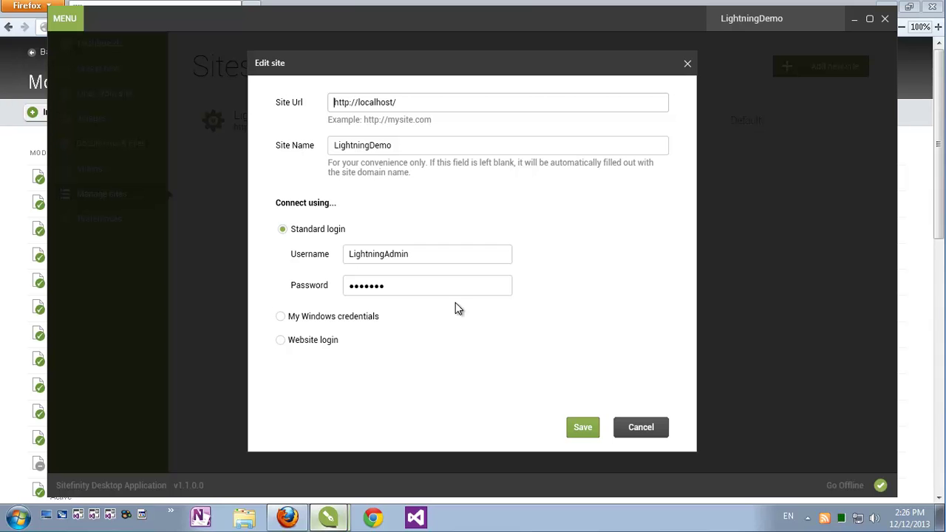
{"action": "left_click", "coordinate": [637, 428]}
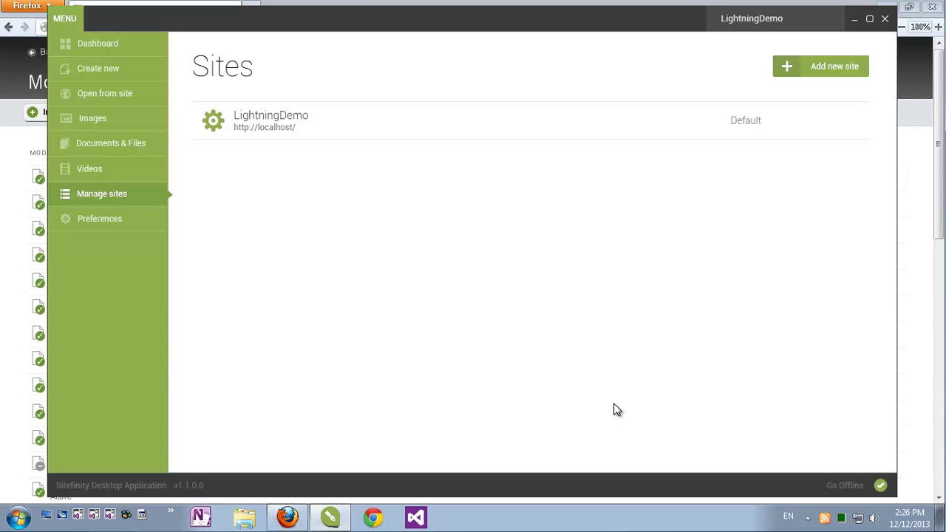
Switch to Sitefinity in Firefox, view the custom fields defined for news, and return to the news list
{"action": "left_click", "coordinate": [22, 251]}
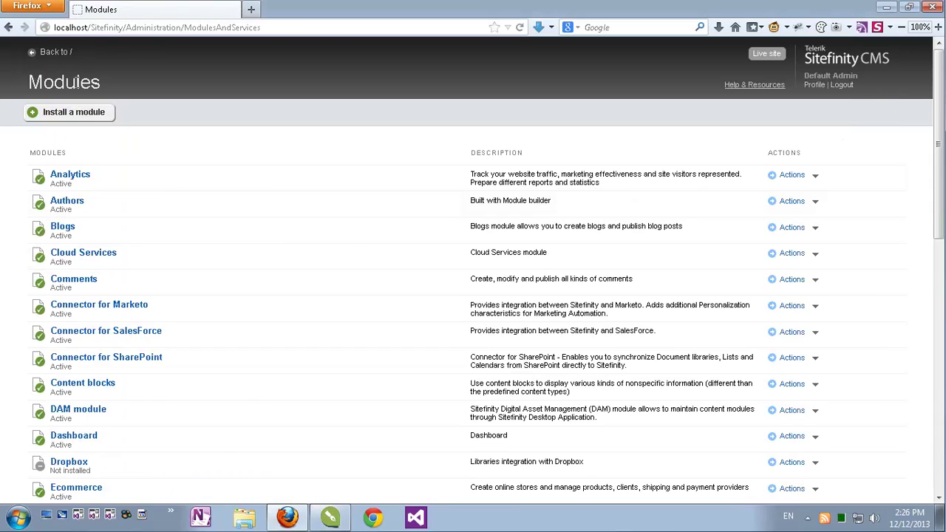
{"action": "left_click", "coordinate": [39, 58]}
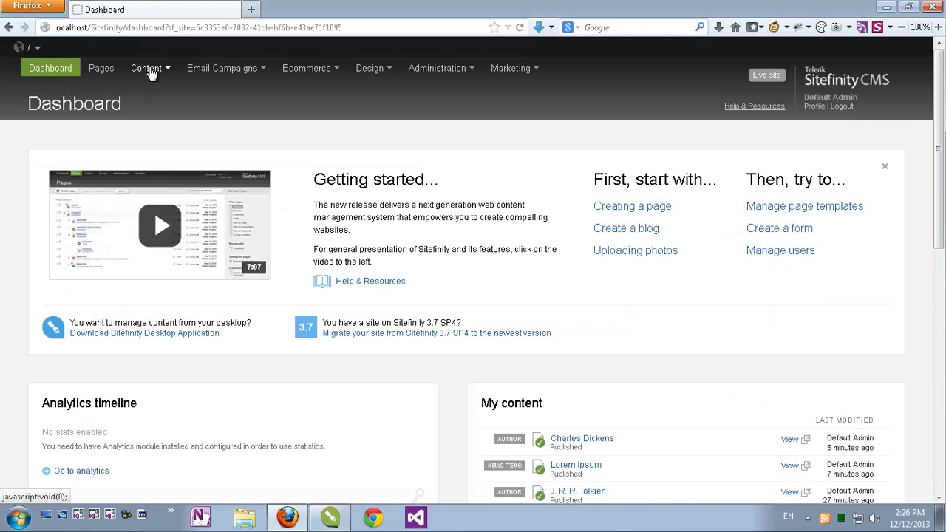
{"action": "mouse_move", "coordinate": [152, 68]}
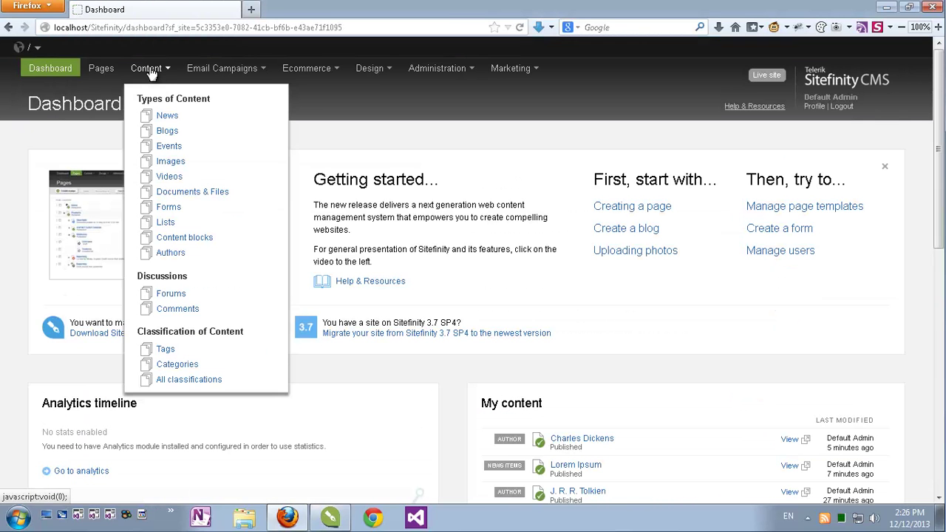
{"action": "left_click", "coordinate": [166, 118]}
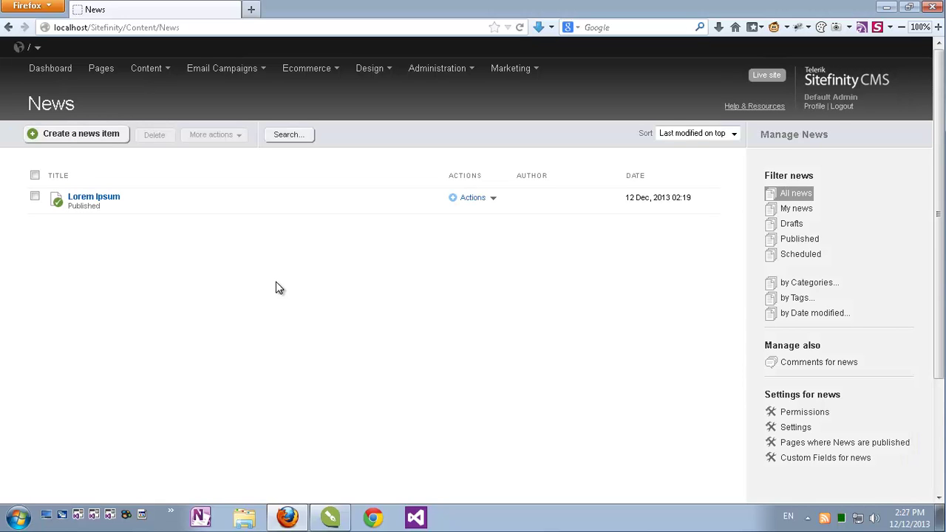
{"action": "left_click", "coordinate": [812, 459]}
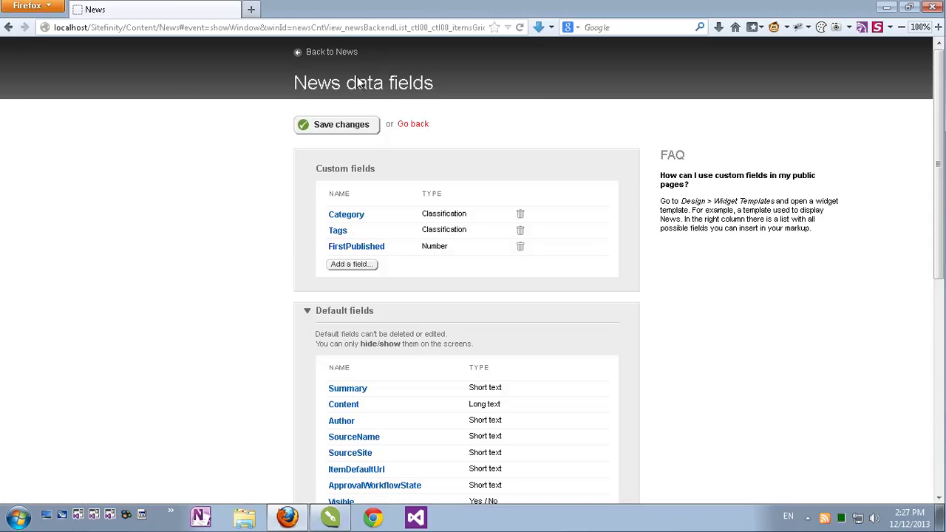
{"action": "left_click", "coordinate": [333, 53]}
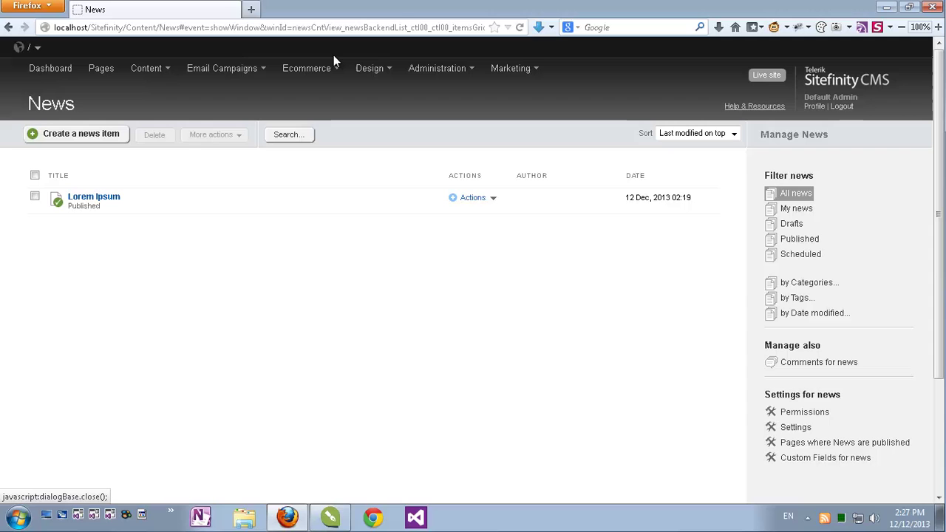
Review the Lorem Ipsum news item down to its First published field and return to the news list
{"action": "left_click", "coordinate": [116, 200]}
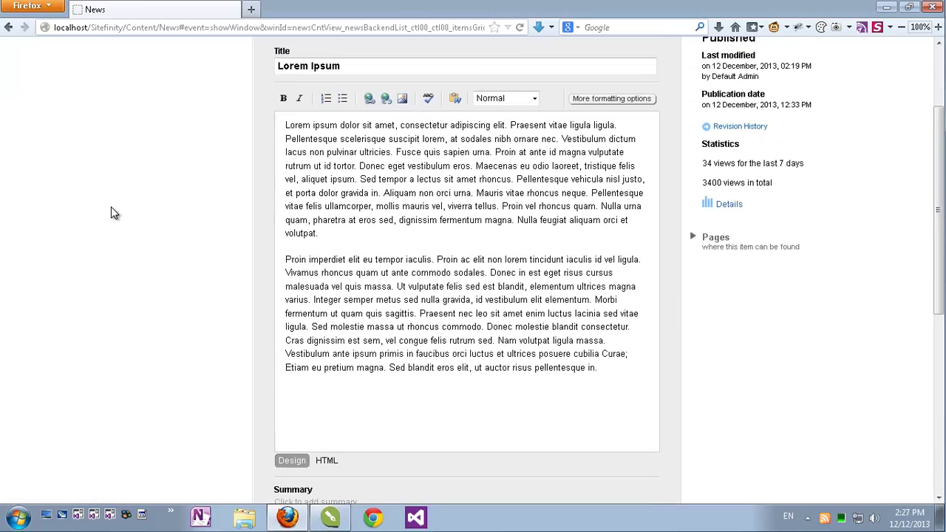
{"action": "scroll", "coordinate": [185, 218], "scroll_direction": "down", "scroll_amount": 5}
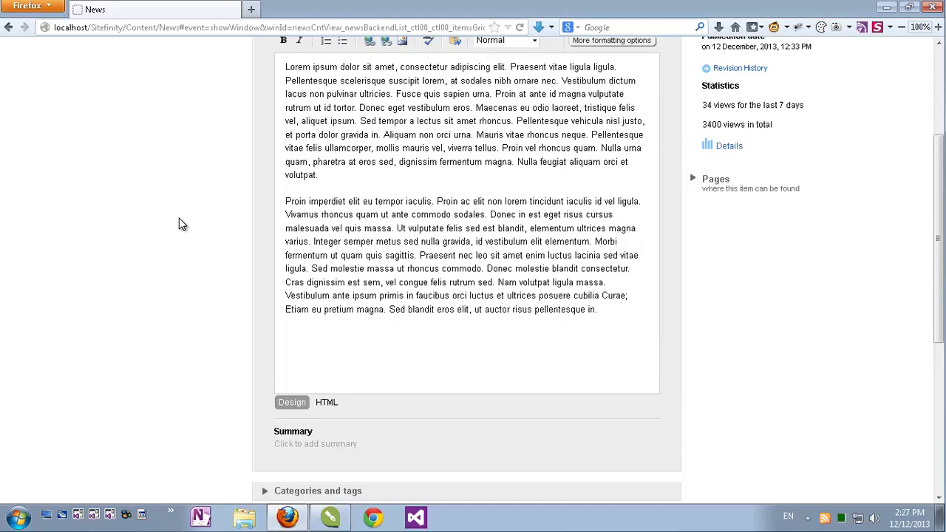
{"action": "scroll", "coordinate": [205, 233], "scroll_direction": "down", "scroll_amount": 5}
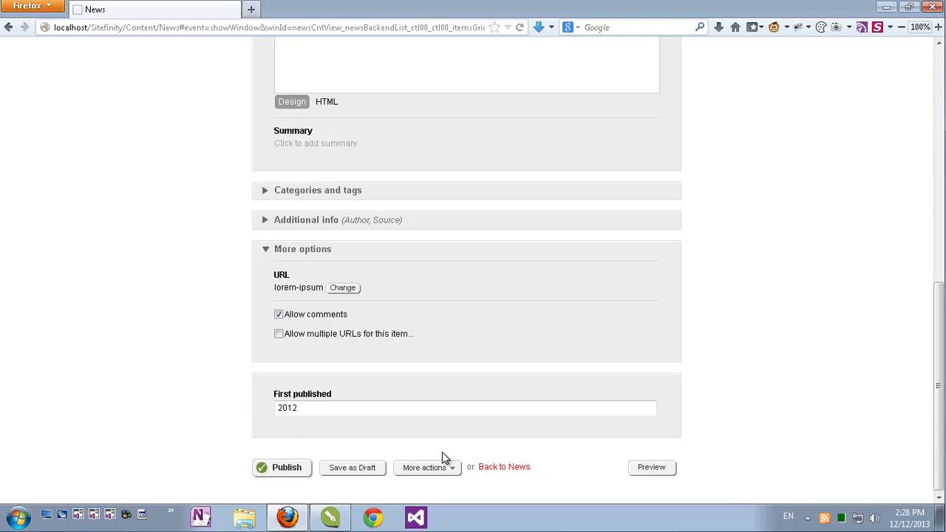
{"action": "left_click", "coordinate": [497, 469]}
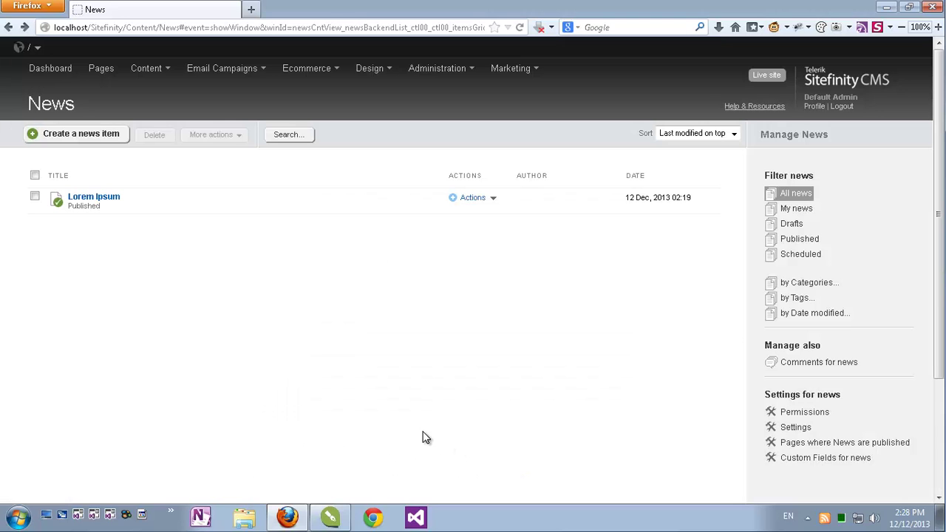
Switch to Sitefinity Desktop Application and open the site's Lorem Ipsum news item for editing
{"action": "left_click", "coordinate": [332, 517]}
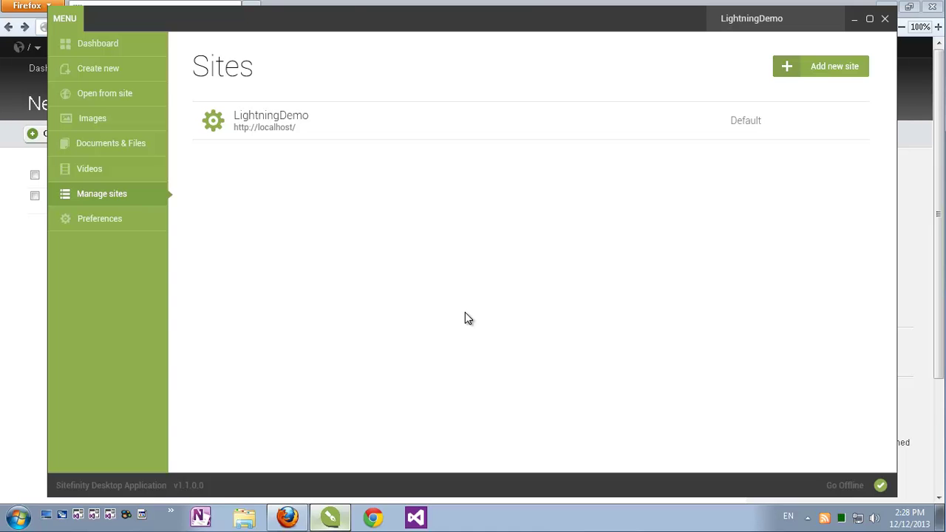
{"action": "left_click", "coordinate": [111, 97]}
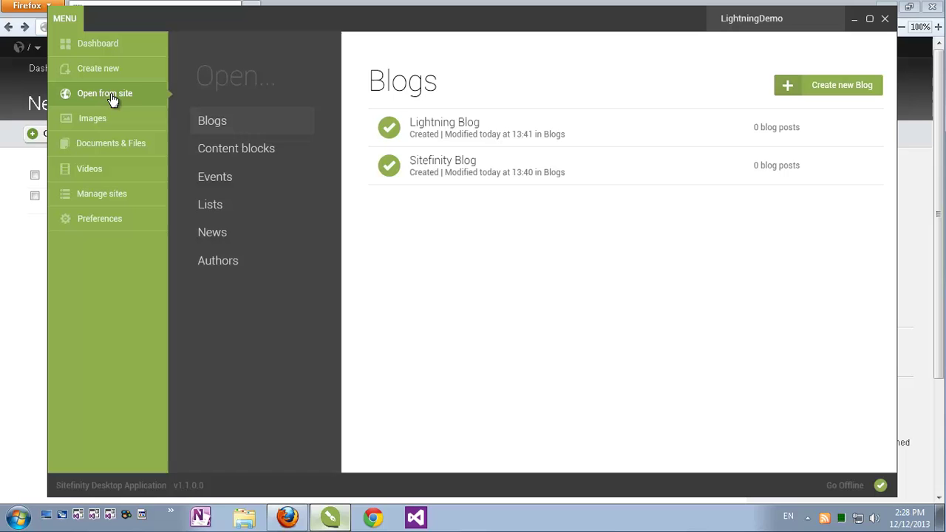
{"action": "left_click", "coordinate": [213, 233]}
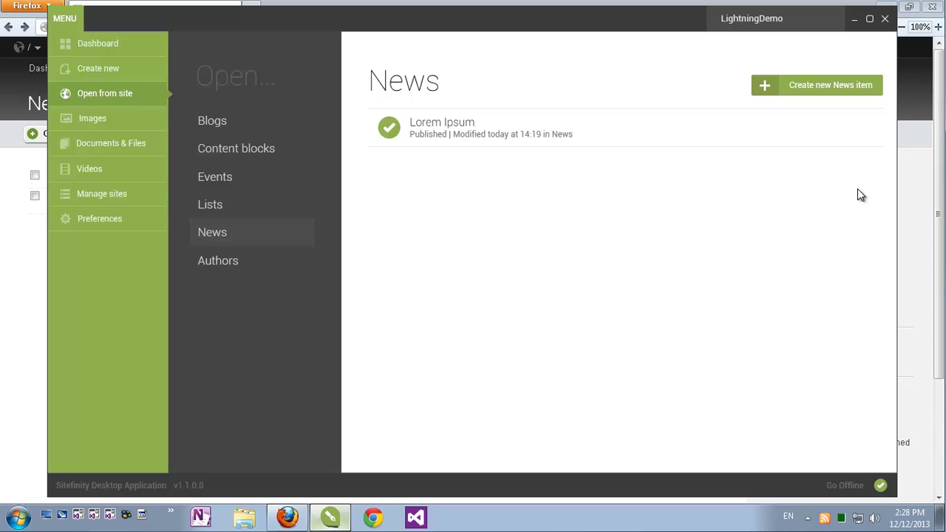
{"action": "mouse_move", "coordinate": [867, 141]}
{"action": "left_click", "coordinate": [431, 130]}
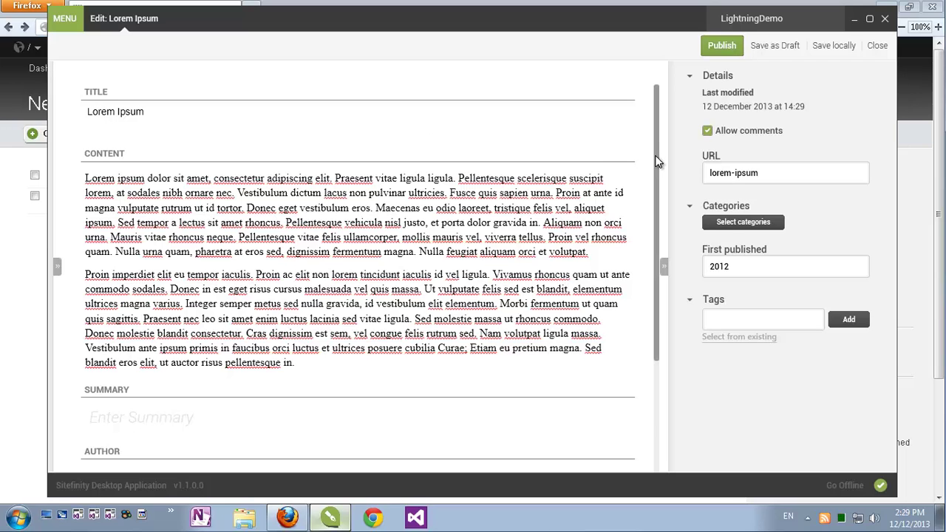
Set the First published value of the Lorem Ipsum news item to 2013
{"action": "left_click_drag", "start_coordinate": [654, 131], "coordinate": [657, 157]}
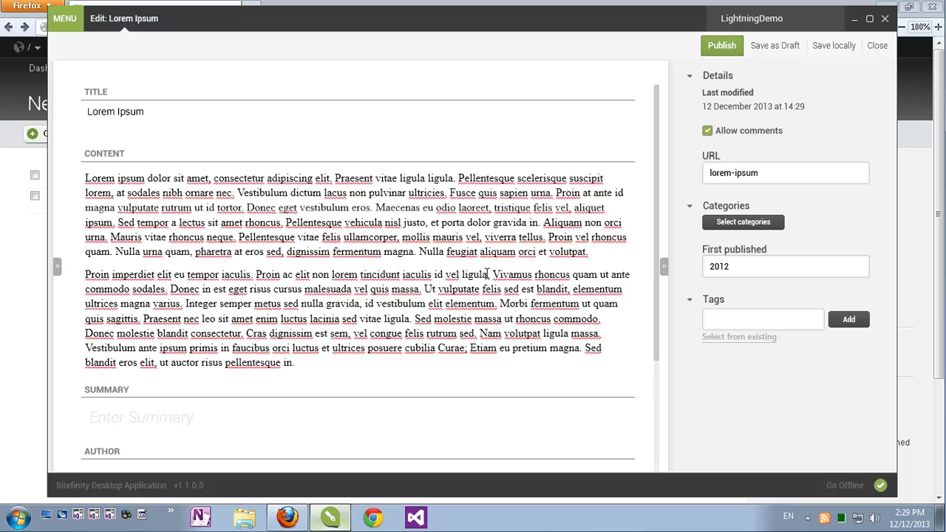
{"action": "left_click", "coordinate": [735, 270]}
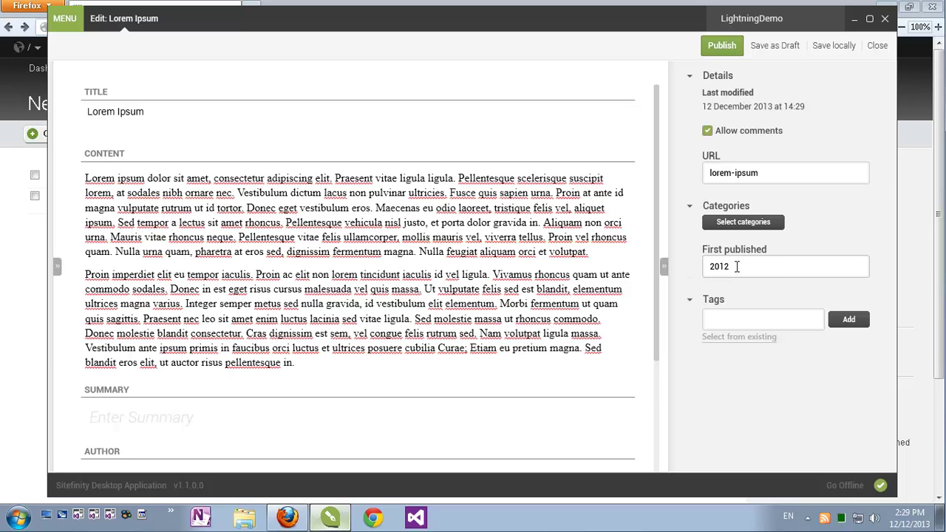
{"action": "key", "text": "BackSpace"}
{"action": "type", "text": "3"}
Insert the image Sitefinity.png from the computer's desktop on a new line between the two content paragraphs
{"action": "left_click", "coordinate": [603, 255]}
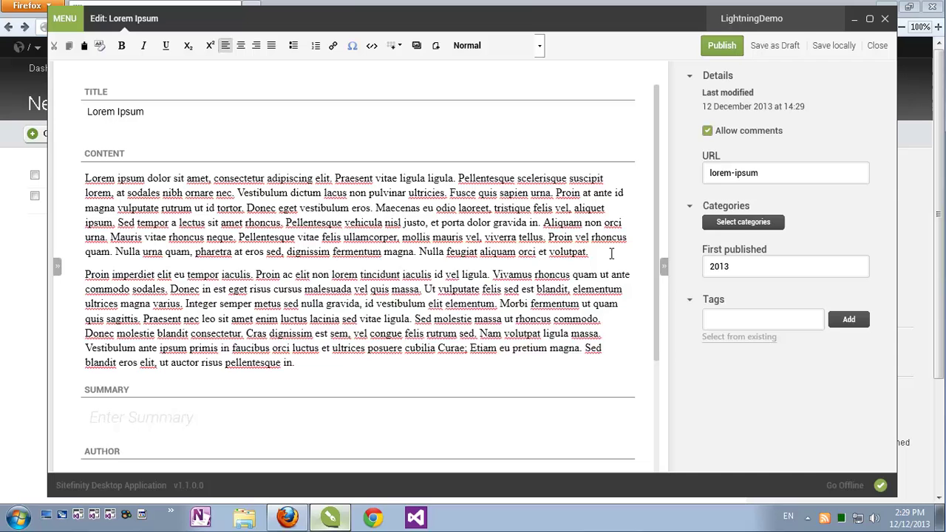
{"action": "key", "text": "Return"}
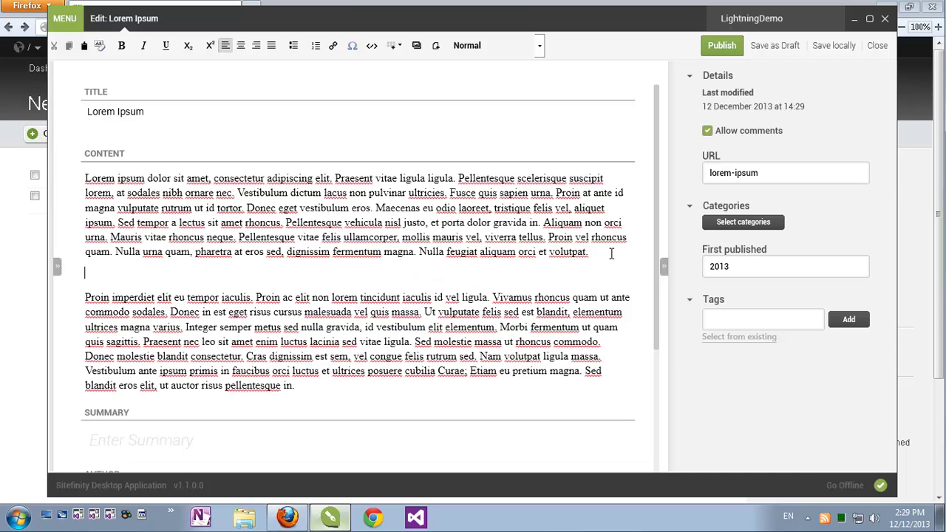
{"action": "left_click", "coordinate": [416, 47]}
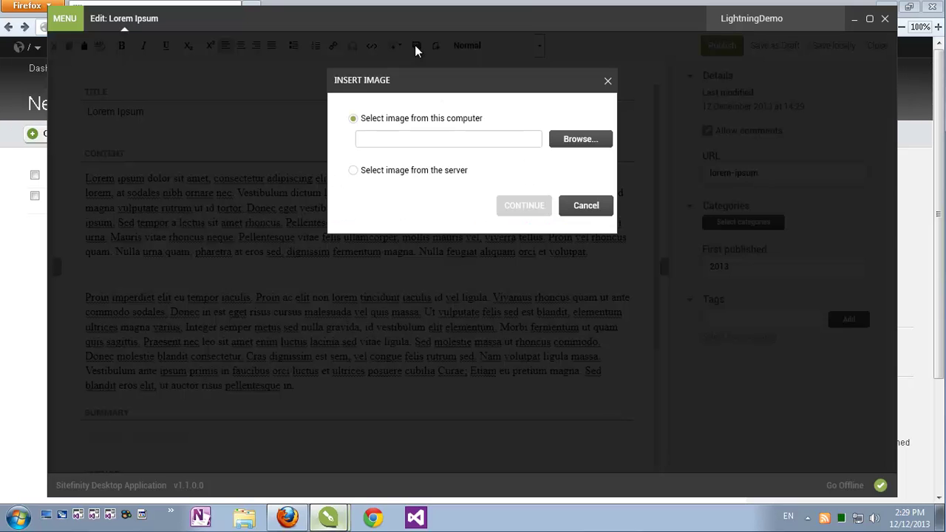
{"action": "left_click", "coordinate": [383, 172]}
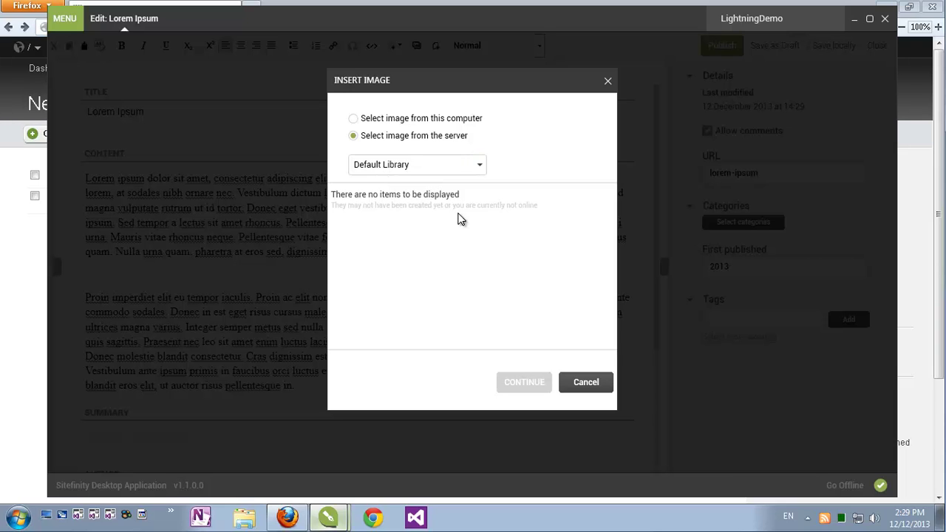
{"action": "left_click", "coordinate": [413, 122]}
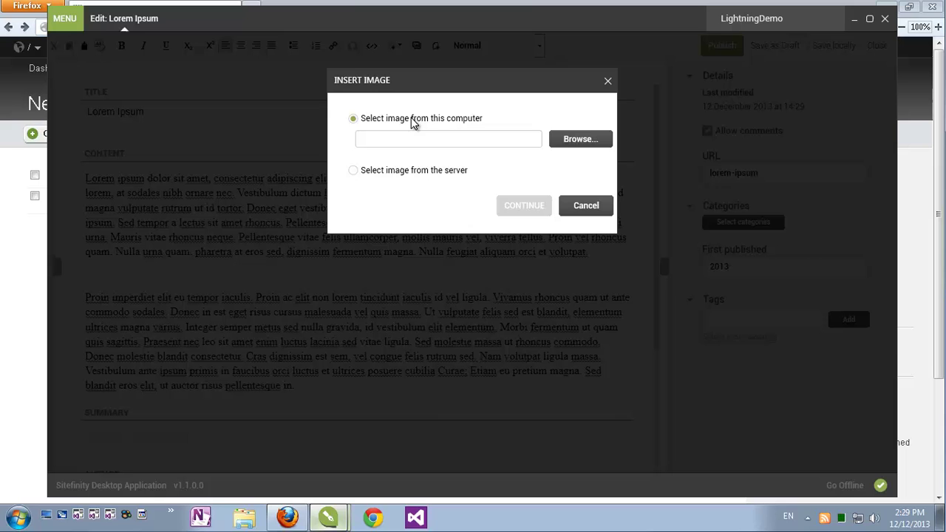
{"action": "left_click", "coordinate": [581, 140]}
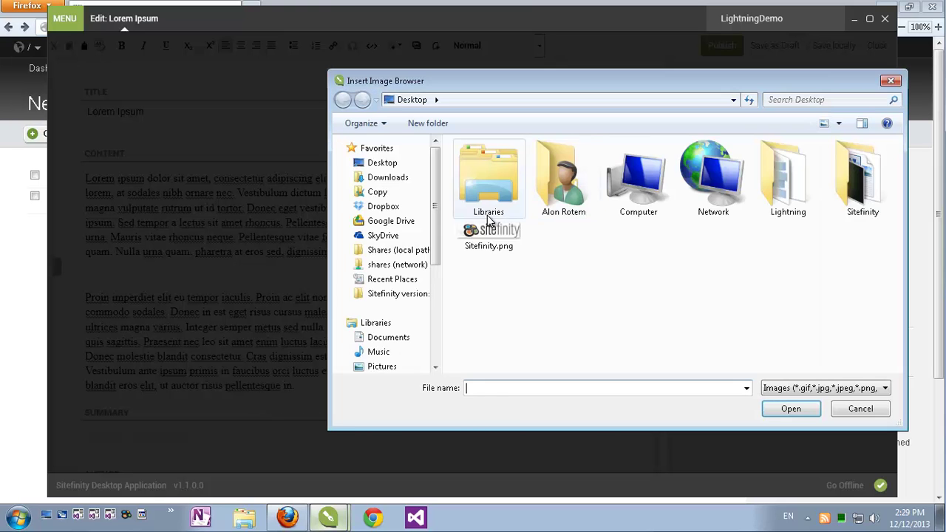
{"action": "double_click", "coordinate": [484, 227]}
{"action": "left_click", "coordinate": [510, 208]}
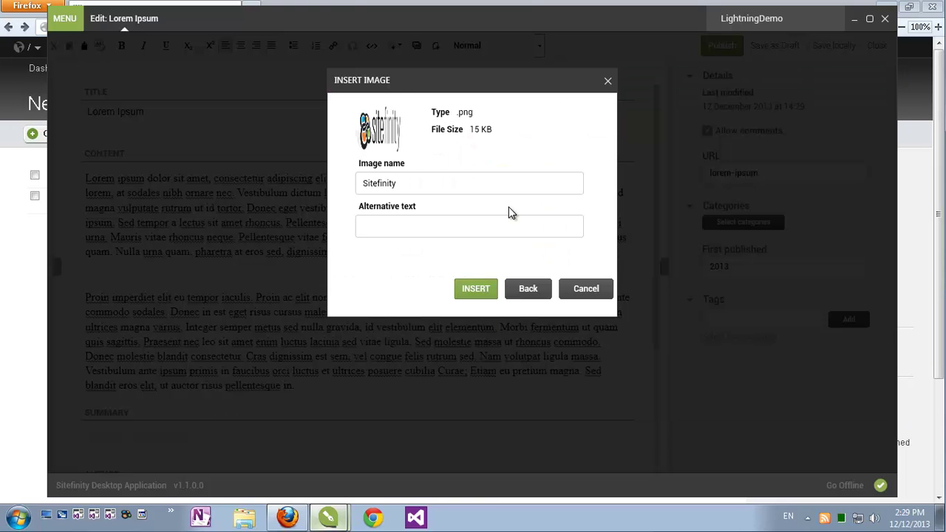
{"action": "left_click", "coordinate": [476, 289]}
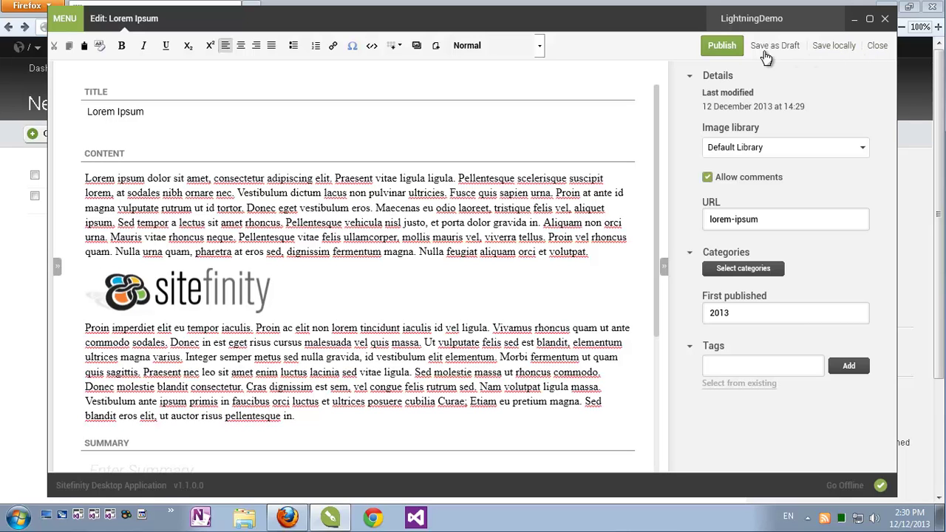
Publish the edited Lorem Ipsum news item and close its editor
{"action": "left_click", "coordinate": [726, 50]}
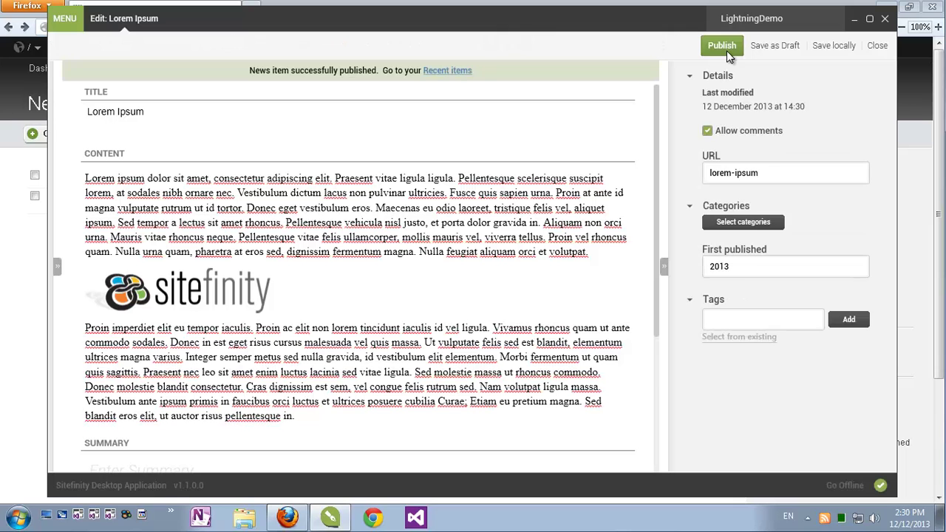
{"action": "left_click", "coordinate": [876, 49]}
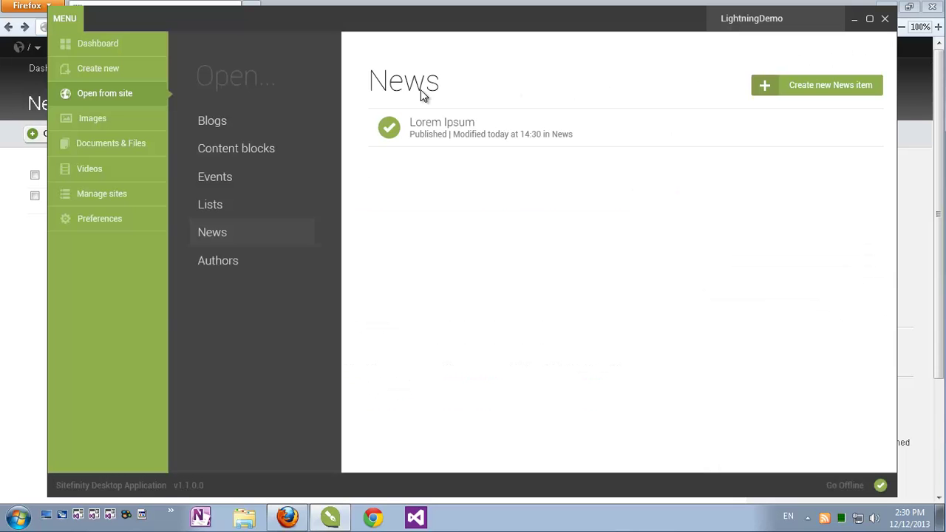
Switch to Sitefinity in Firefox and check the published Lorem Ipsum news item for the inserted image and edited details
{"action": "left_click", "coordinate": [24, 245]}
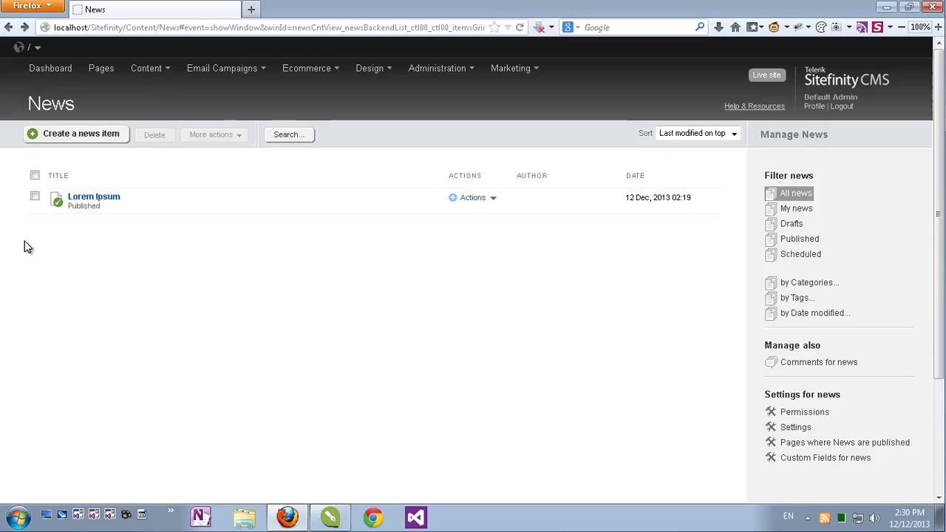
{"action": "left_click", "coordinate": [119, 199]}
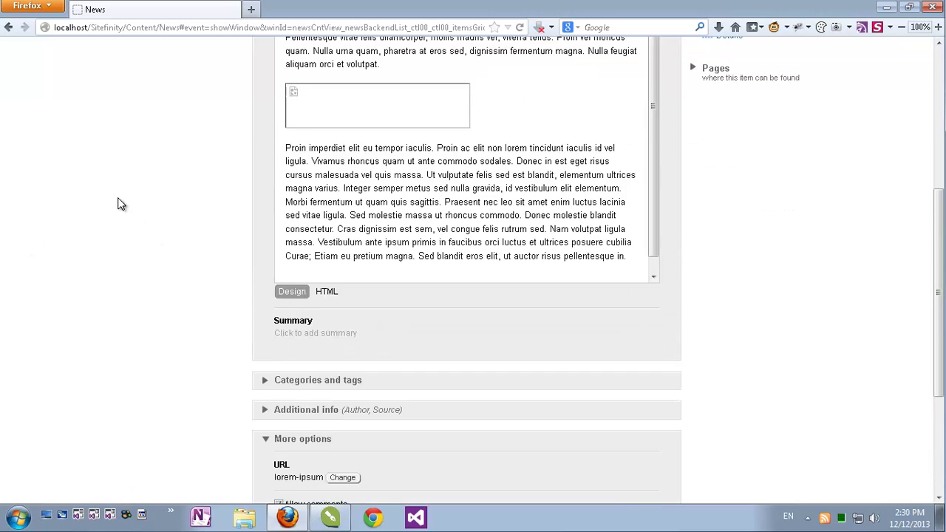
{"action": "scroll", "coordinate": [120, 204], "scroll_direction": "up", "scroll_amount": 7}
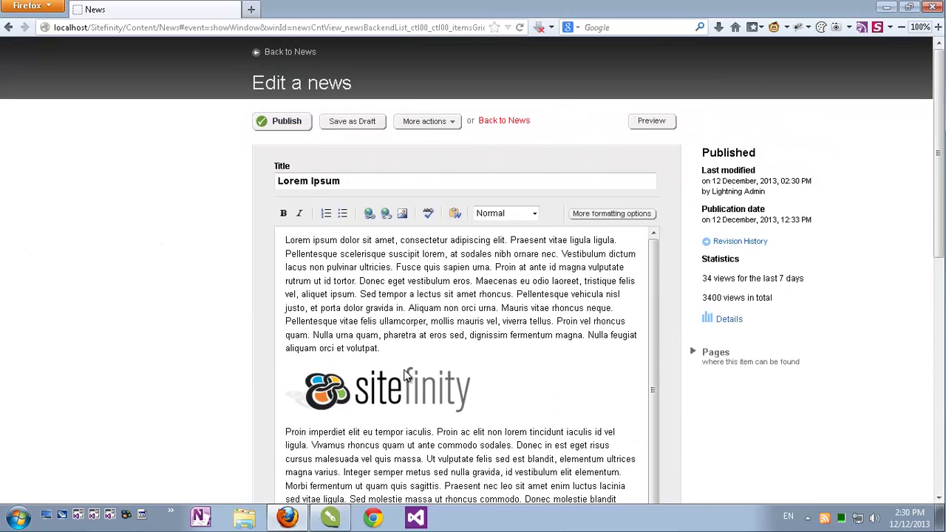
{"action": "scroll", "coordinate": [164, 353], "scroll_direction": "down", "scroll_amount": 6}
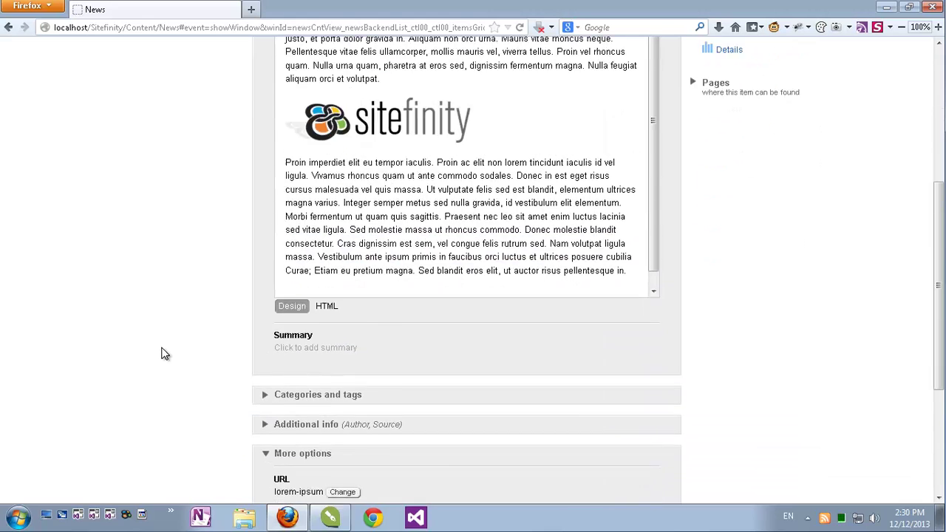
Check the First published field of the Lorem Ipsum news item in the browser
{"action": "scroll", "coordinate": [164, 353], "scroll_direction": "down", "scroll_amount": 5}
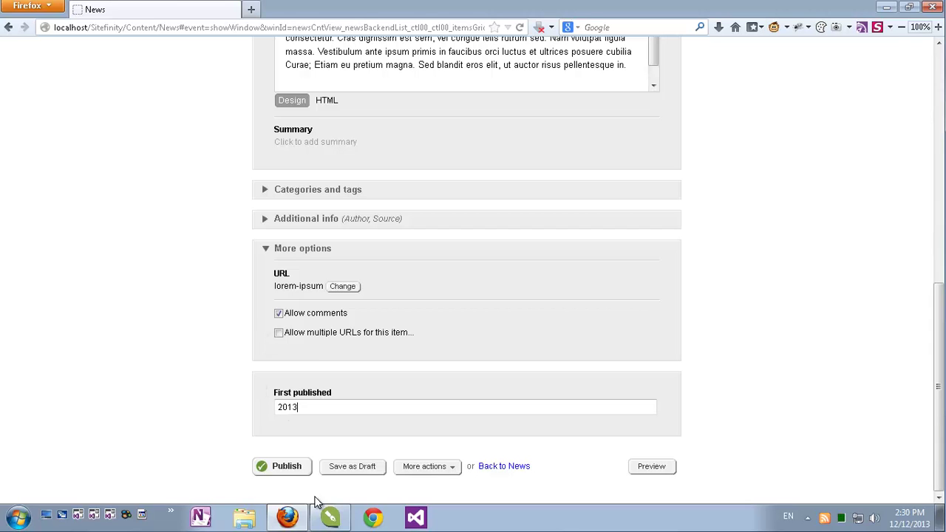
Switch to the Sitefinity Desktop Application and create a locally saved news item titled "Hello, news!" with the content "Content", closing its editor
{"action": "left_click", "coordinate": [330, 520]}
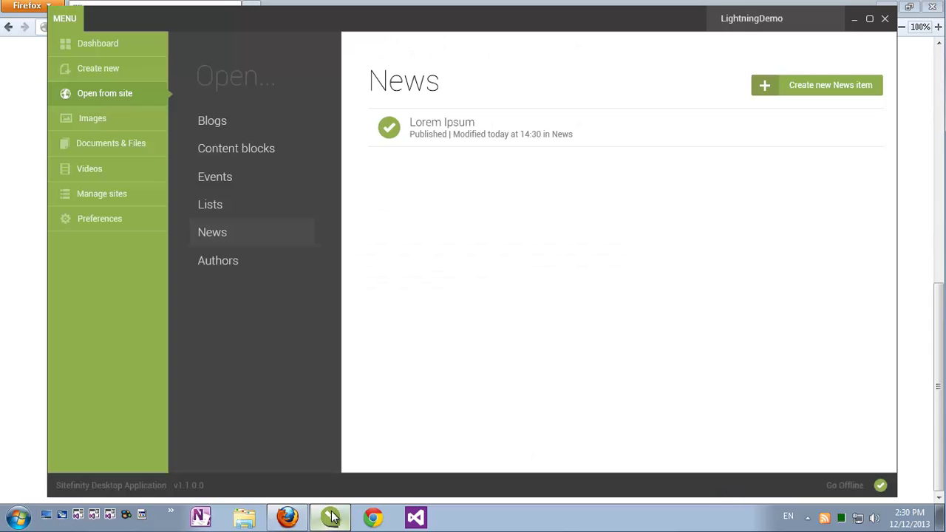
{"action": "left_click", "coordinate": [817, 88]}
{"action": "left_click", "coordinate": [171, 114]}
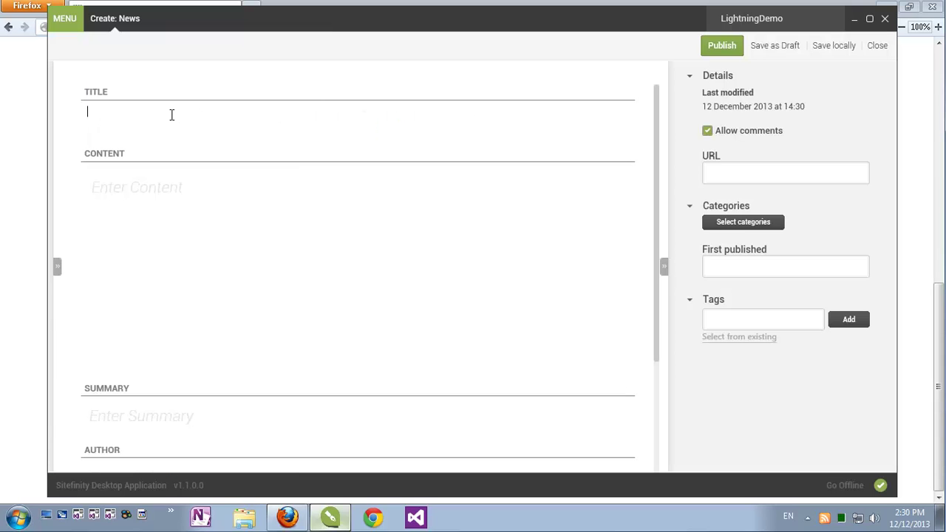
{"action": "type", "text": "Hello, news!"}
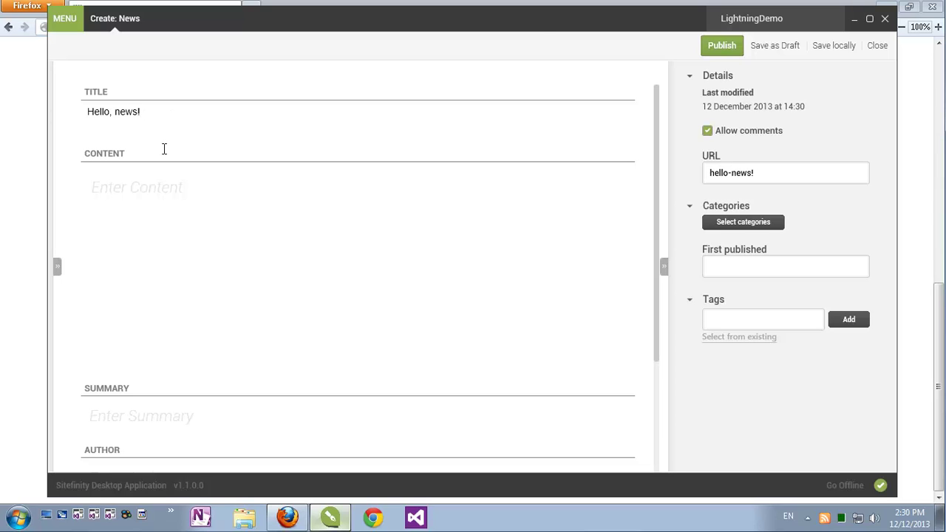
{"action": "left_click", "coordinate": [136, 187]}
{"action": "type", "text": "Content"}
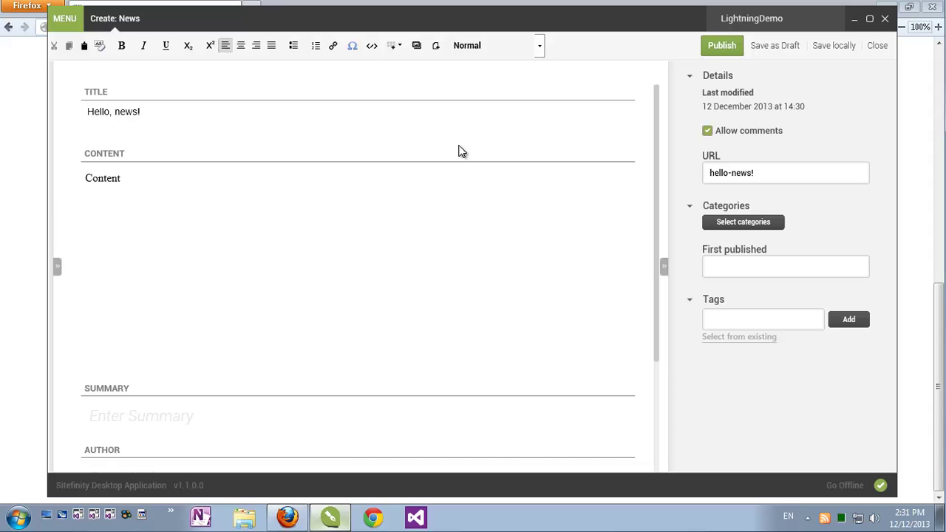
{"action": "left_click", "coordinate": [835, 46]}
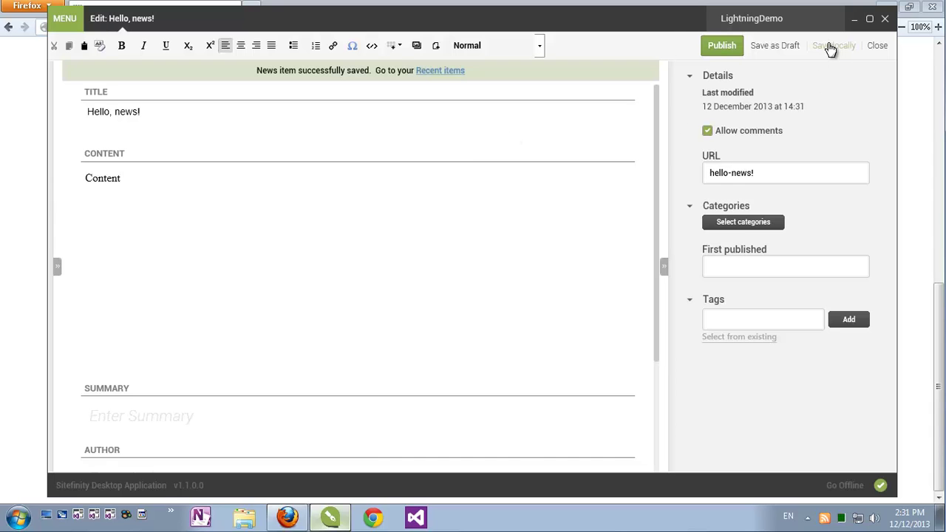
{"action": "left_click", "coordinate": [876, 46]}
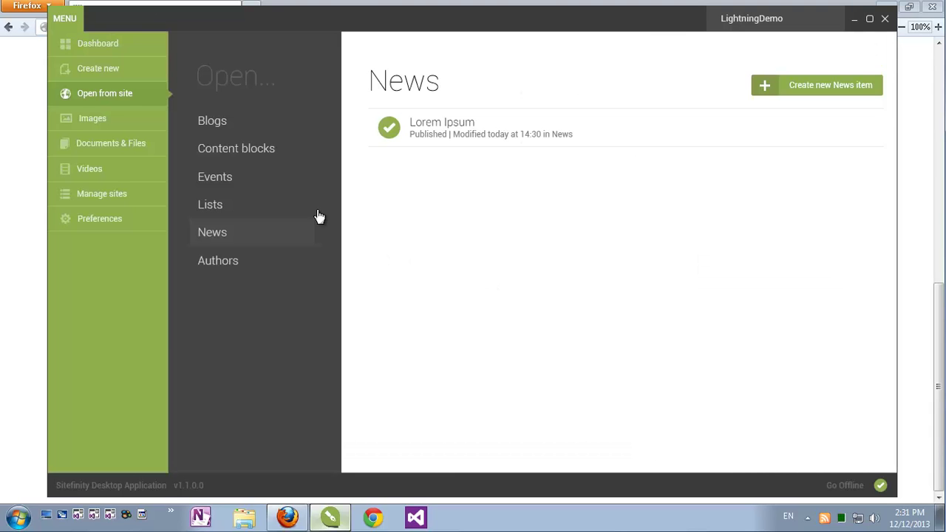
Reopen the "Hello, news!" item from the Dashboard's recent items, publish it and close its editor
{"action": "left_click", "coordinate": [103, 45]}
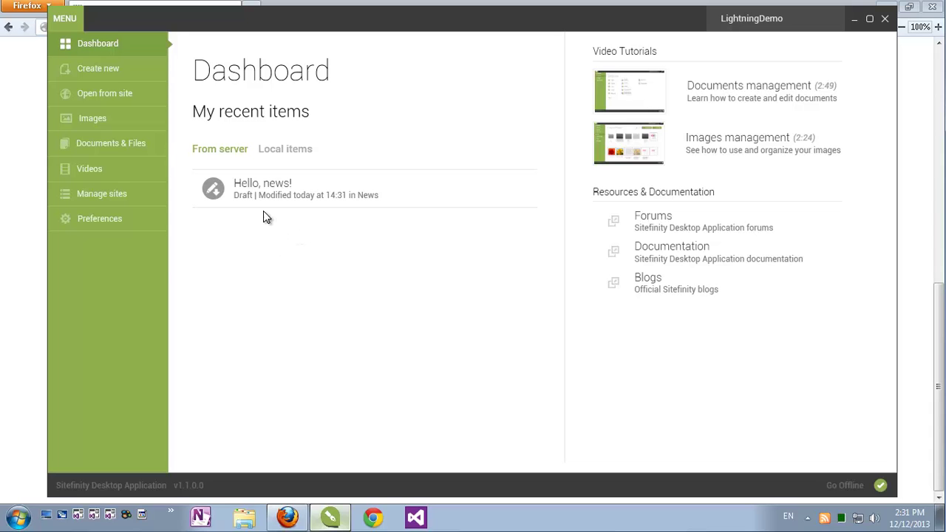
{"action": "left_click", "coordinate": [264, 190]}
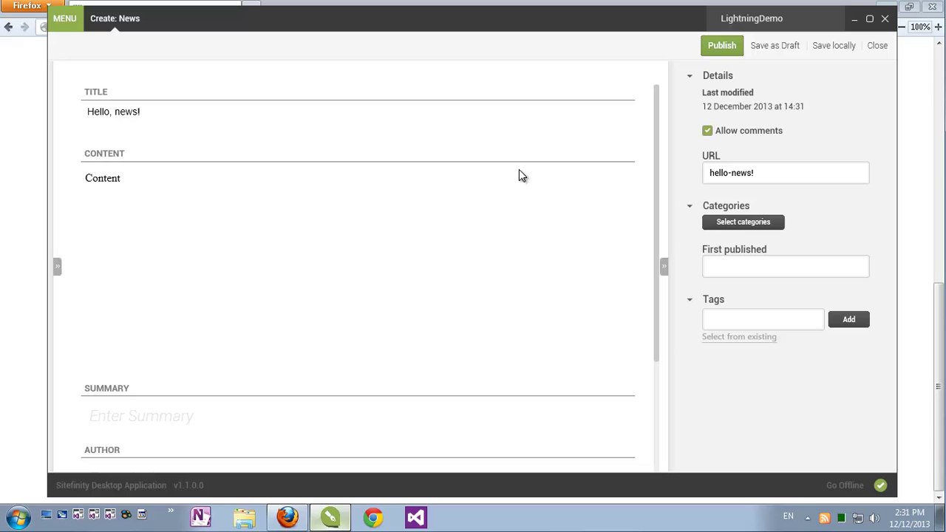
{"action": "left_click", "coordinate": [723, 45]}
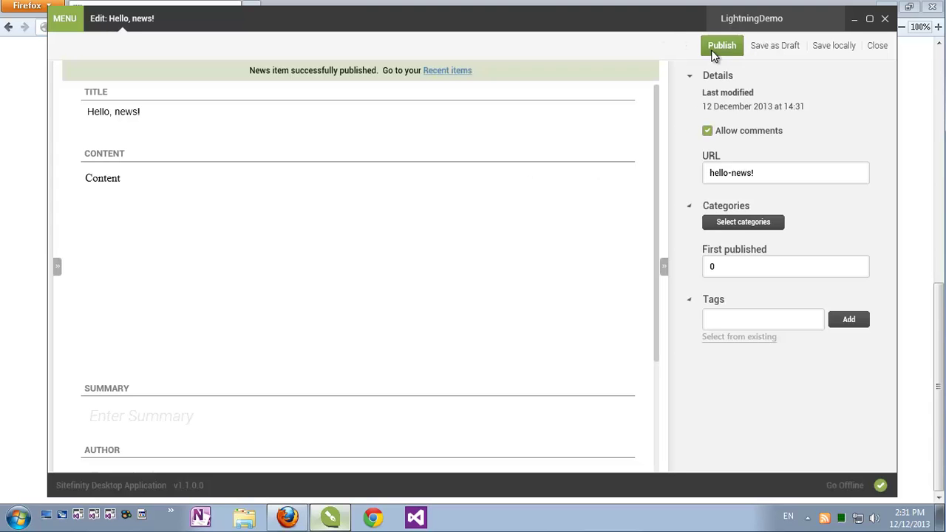
{"action": "left_click", "coordinate": [877, 46]}
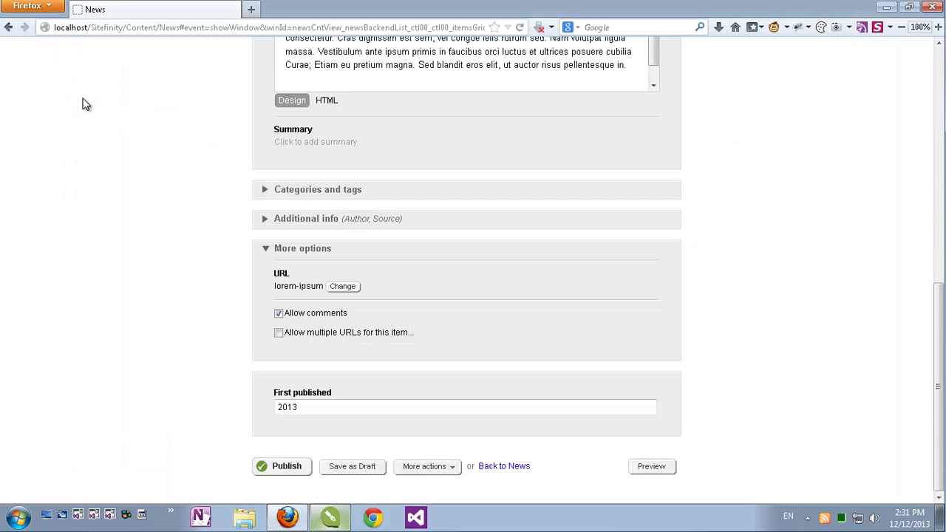
Switch to Firefox and return to the News list to check for the published "Hello, news!" item
{"action": "scroll", "coordinate": [126, 110], "scroll_direction": "up", "scroll_amount": 5}
{"action": "scroll", "coordinate": [165, 101], "scroll_direction": "up", "scroll_amount": 1}
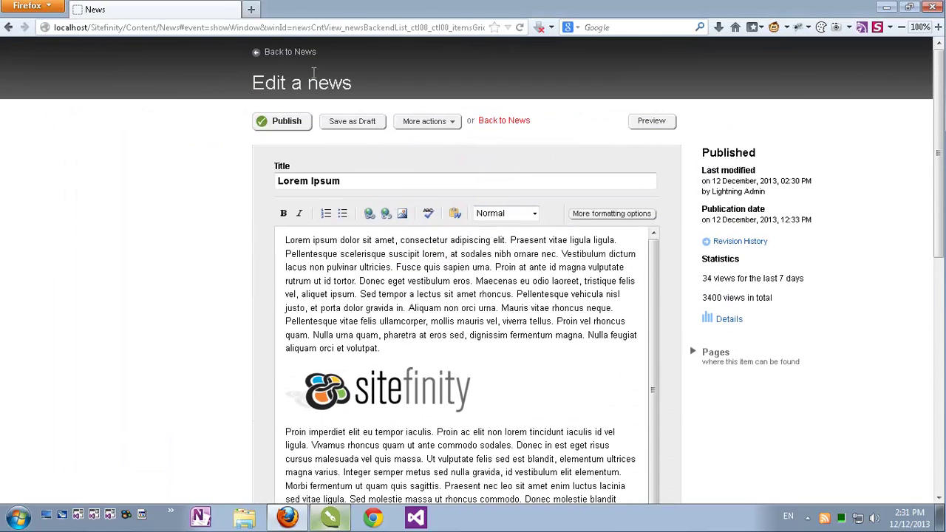
{"action": "left_click", "coordinate": [295, 51]}
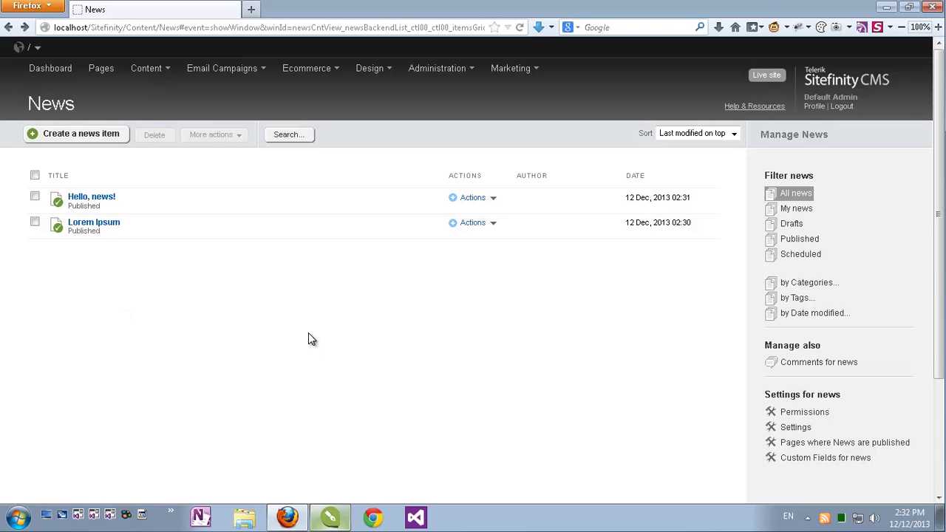
Switch to the Sitefinity Desktop Application and start a new Event content item
{"action": "left_click", "coordinate": [328, 517]}
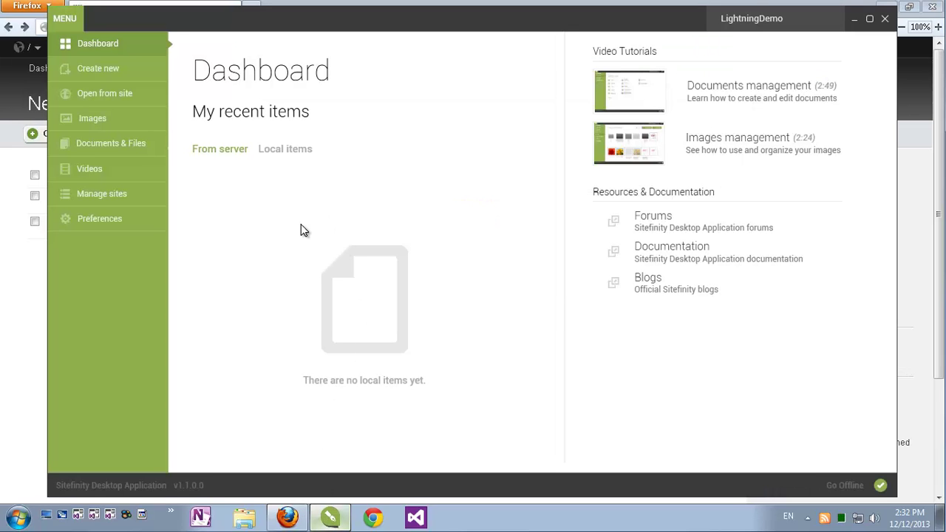
{"action": "left_click", "coordinate": [105, 71]}
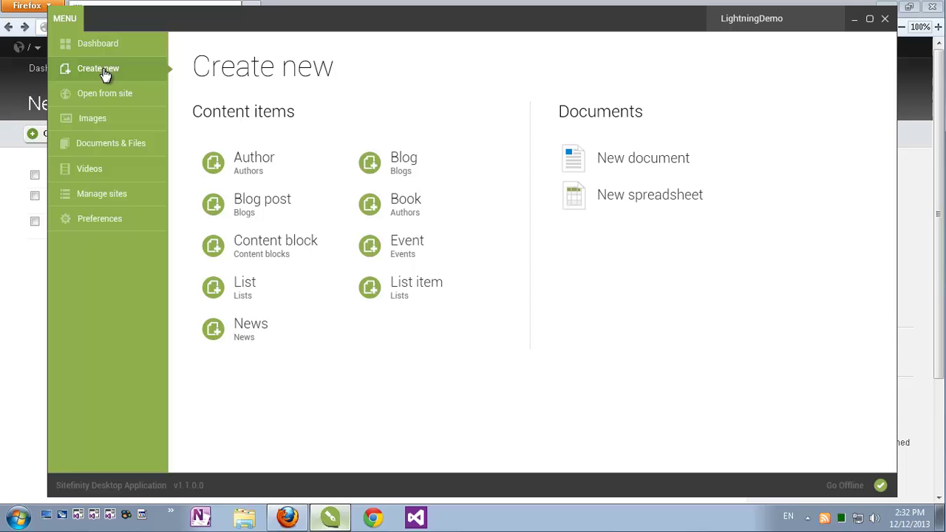
{"action": "left_click", "coordinate": [411, 246]}
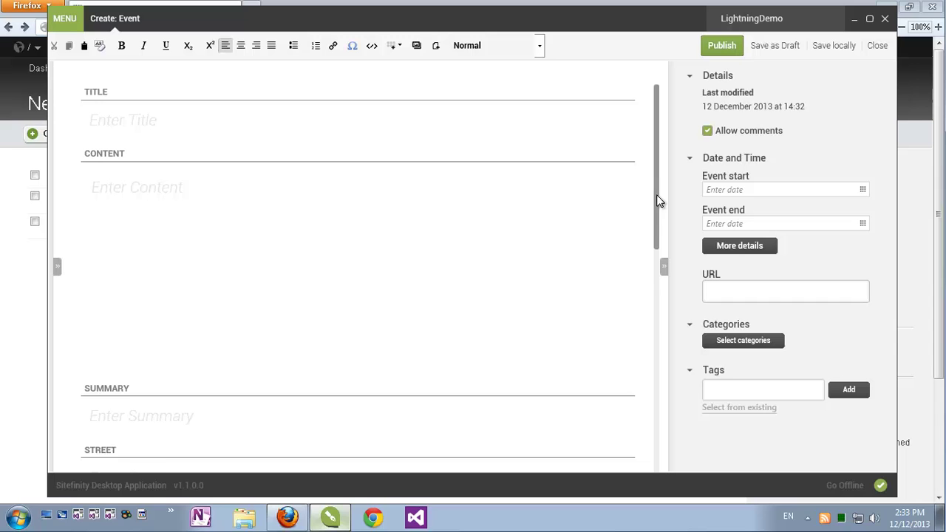
{"action": "scroll", "coordinate": [656, 194], "scroll_direction": "down", "scroll_amount": 1}
{"action": "mouse_move", "coordinate": [652, 188]}
{"action": "left_mouse_down"}
{"action": "mouse_move", "coordinate": [657, 274]}
{"action": "mouse_move", "coordinate": [661, 179]}
{"action": "left_mouse_up"}
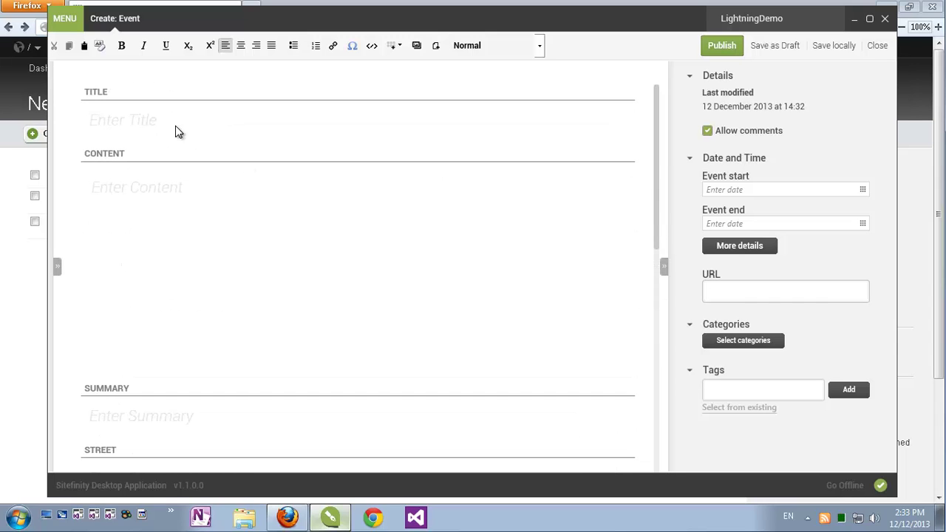
Title the event "Independce day of Malta" and enter the content "Independence from the United Kingdom in 1964."
{"action": "left_click", "coordinate": [152, 123]}
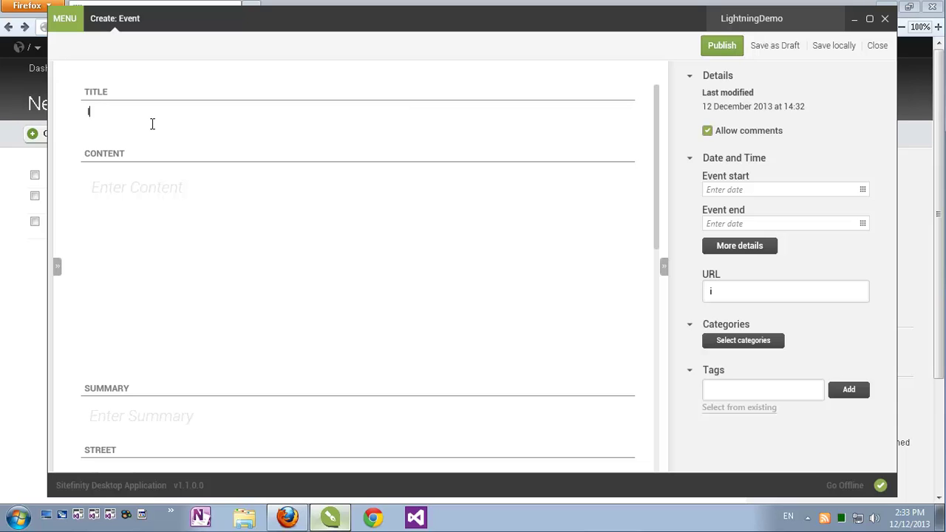
{"action": "type", "text": "Independe"}
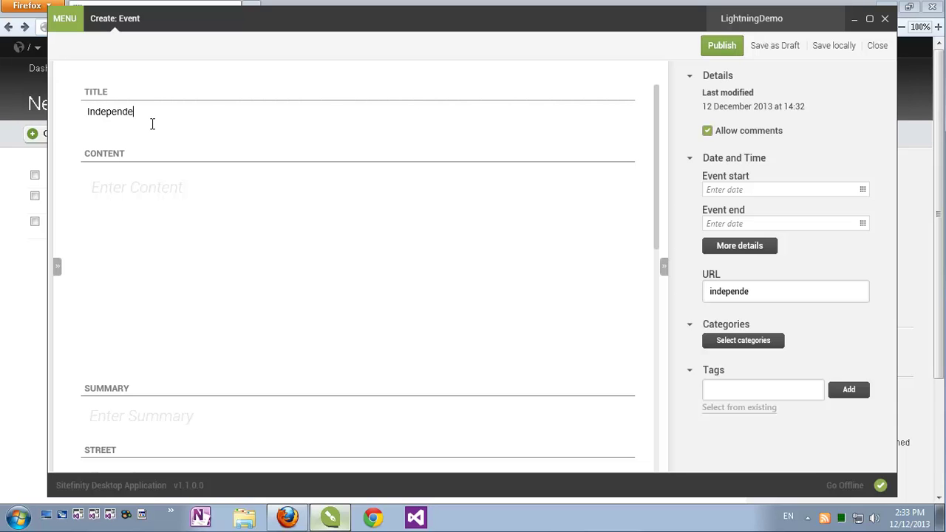
{"action": "key", "text": "BackSpace"}
{"action": "type", "text": "ce day of Malta"}
{"action": "left_click", "coordinate": [125, 193]}
{"action": "type", "text": "Independence from the United Kingdom in 1964."}
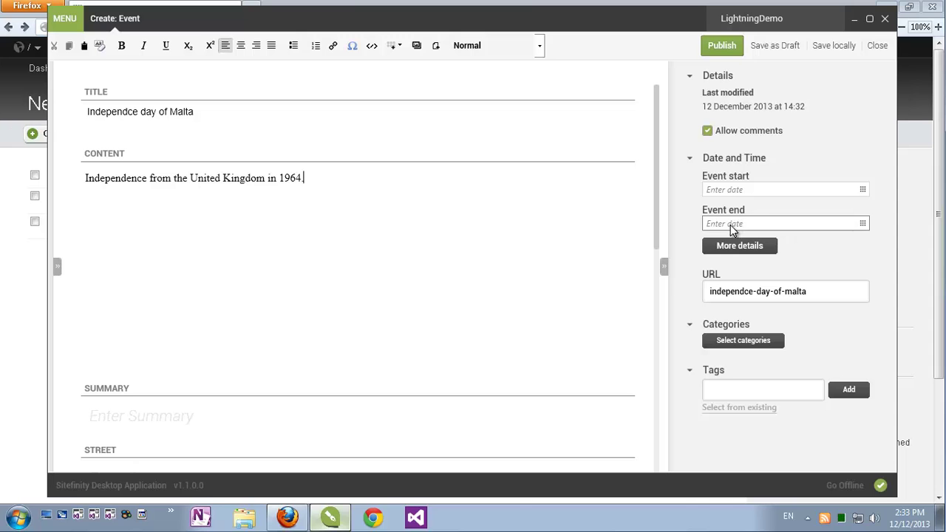
In the event's detailed date and time settings, make it an all-day event repeating yearly every September 21
{"action": "left_click", "coordinate": [730, 248]}
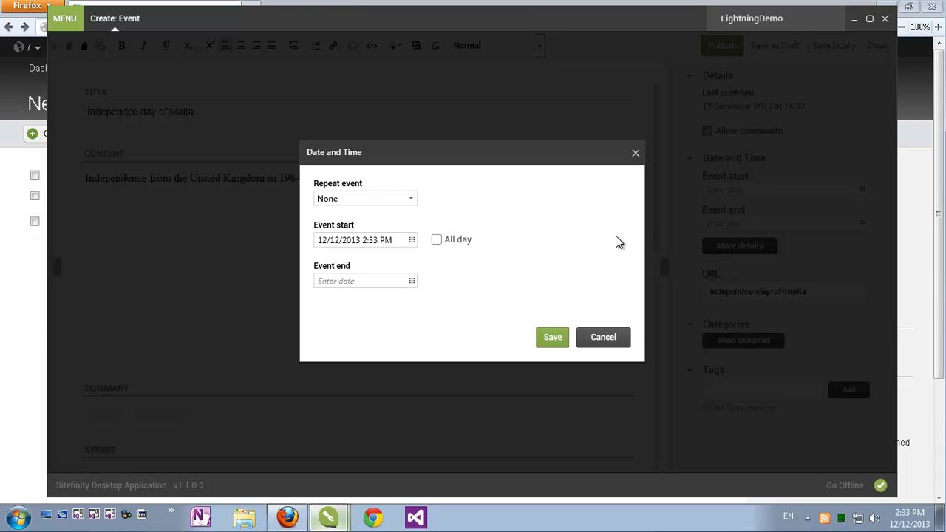
{"action": "left_click", "coordinate": [411, 200]}
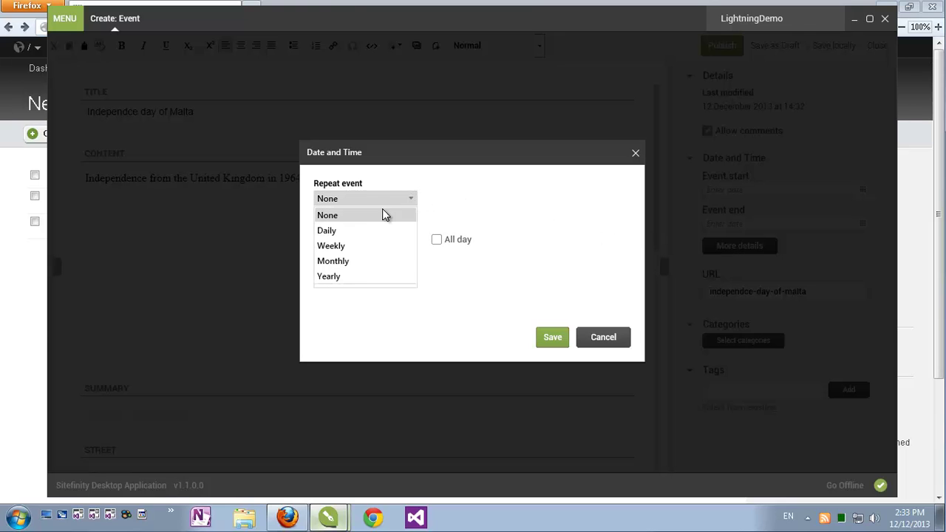
{"action": "left_click", "coordinate": [359, 278]}
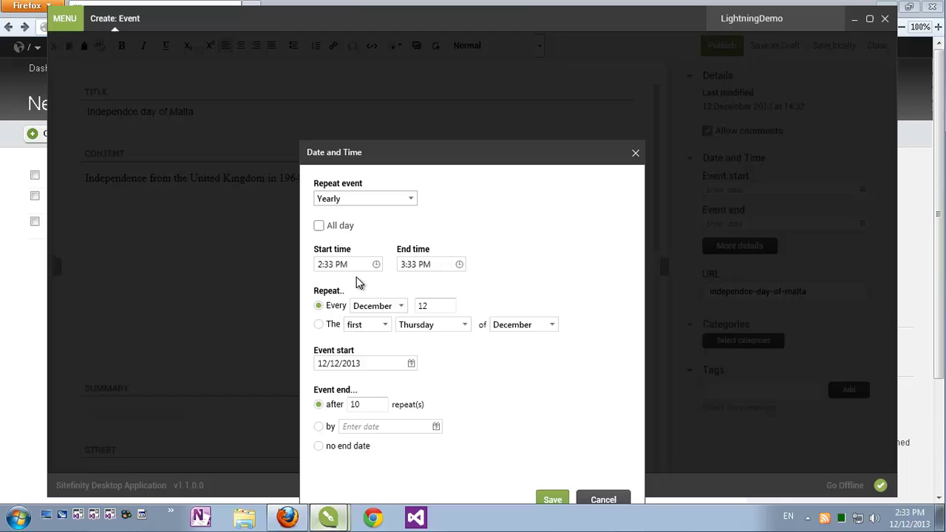
{"action": "left_click", "coordinate": [342, 227]}
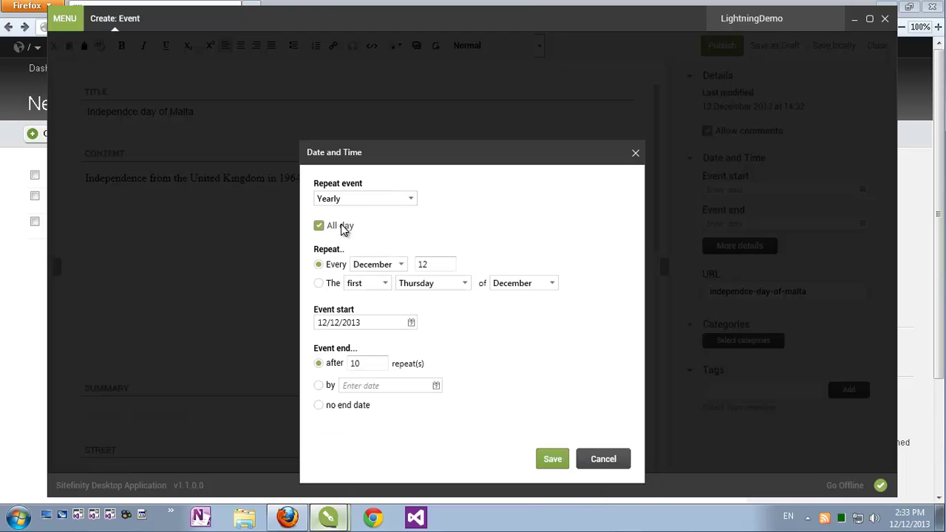
{"action": "left_click", "coordinate": [399, 266]}
{"action": "left_click", "coordinate": [386, 402]}
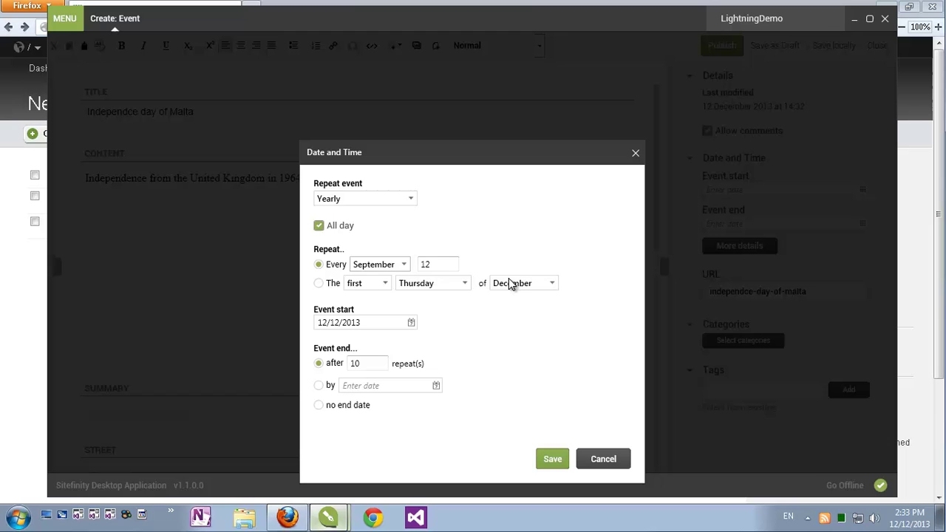
{"action": "left_click", "coordinate": [443, 263]}
{"action": "left_click_drag", "start_coordinate": [444, 263], "coordinate": [406, 268]}
{"action": "type", "text": "21"}
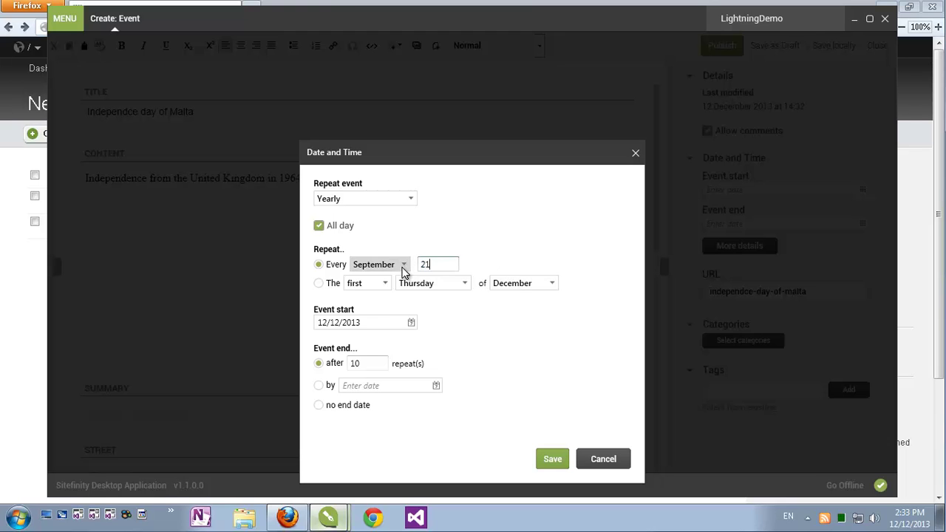
Set the recurring event's start date to 9/21/1964
{"action": "left_click", "coordinate": [411, 323]}
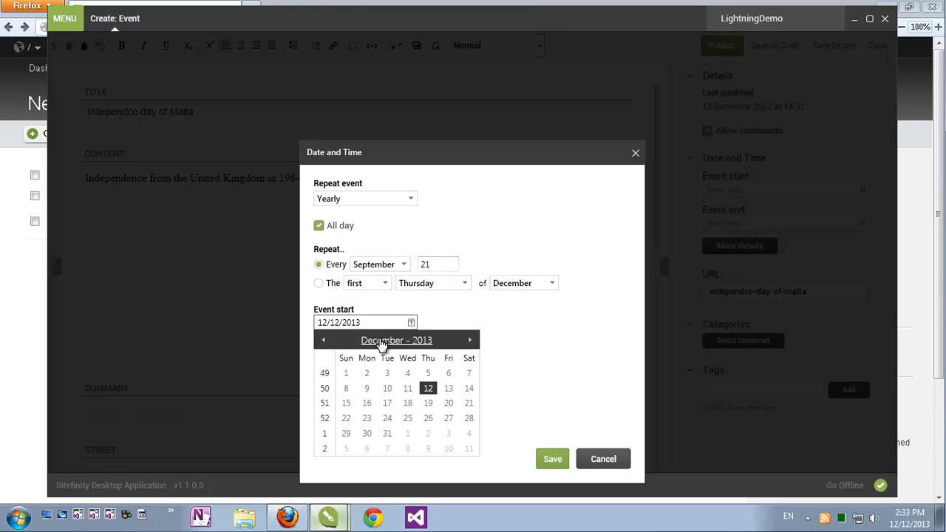
{"action": "left_click", "coordinate": [384, 340]}
{"action": "left_click", "coordinate": [395, 345]}
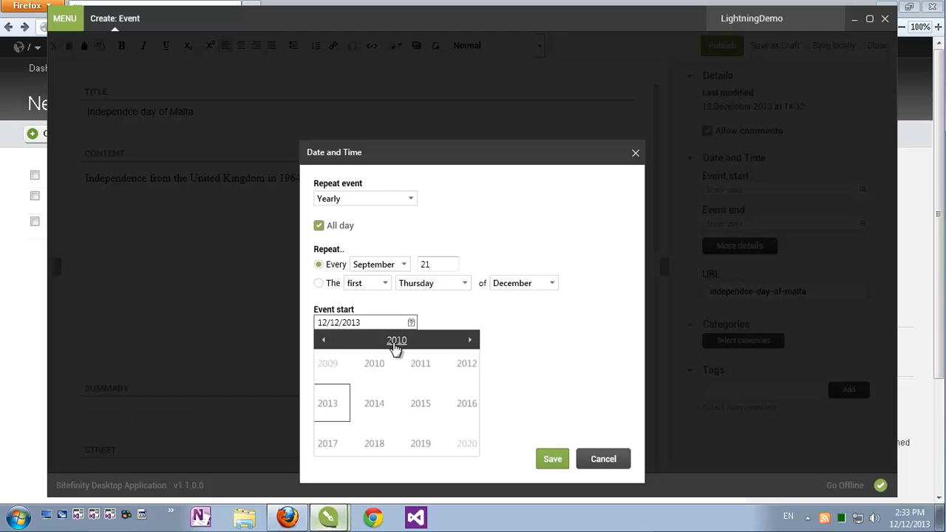
{"action": "left_click", "coordinate": [323, 342]}
{"action": "left_click", "coordinate": [324, 341]}
{"action": "left_click", "coordinate": [324, 341]}
{"action": "left_click", "coordinate": [324, 341]}
{"action": "left_click", "coordinate": [324, 341]}
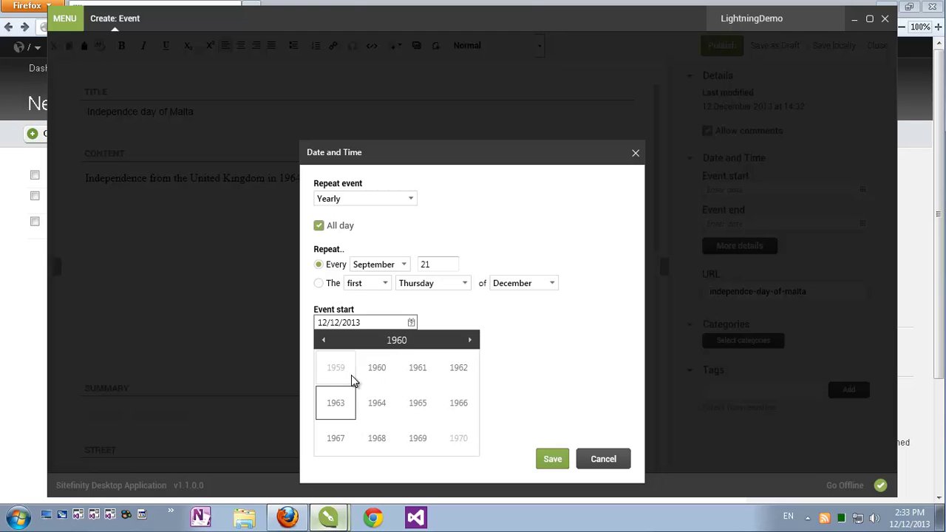
{"action": "left_click", "coordinate": [379, 406]}
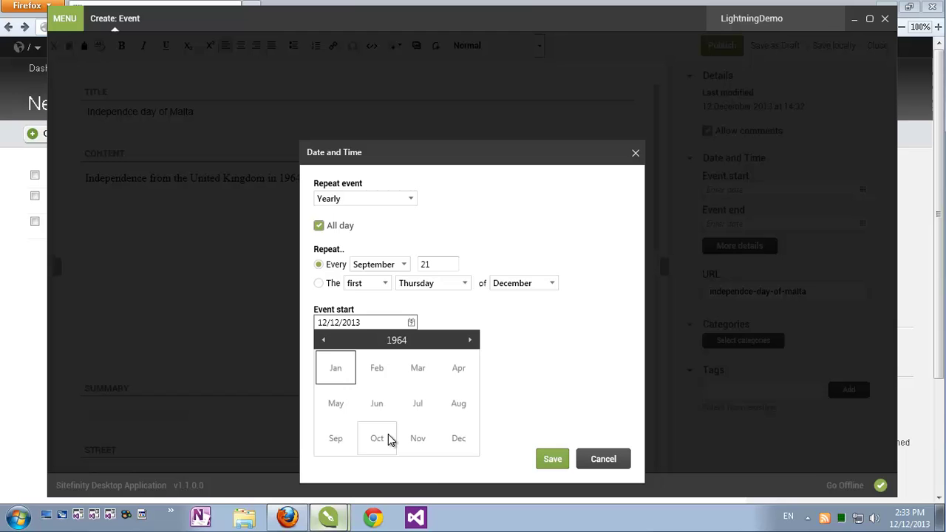
{"action": "left_click", "coordinate": [340, 441]}
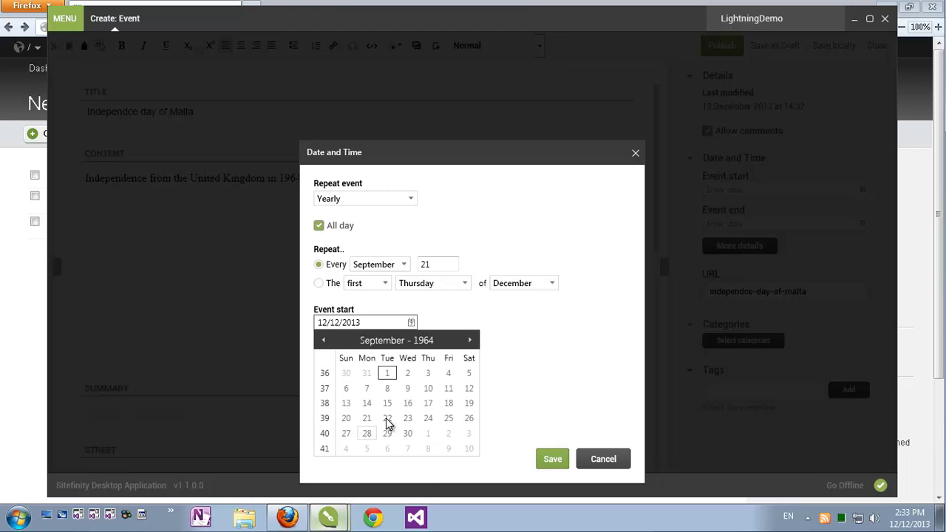
{"action": "left_click", "coordinate": [366, 418]}
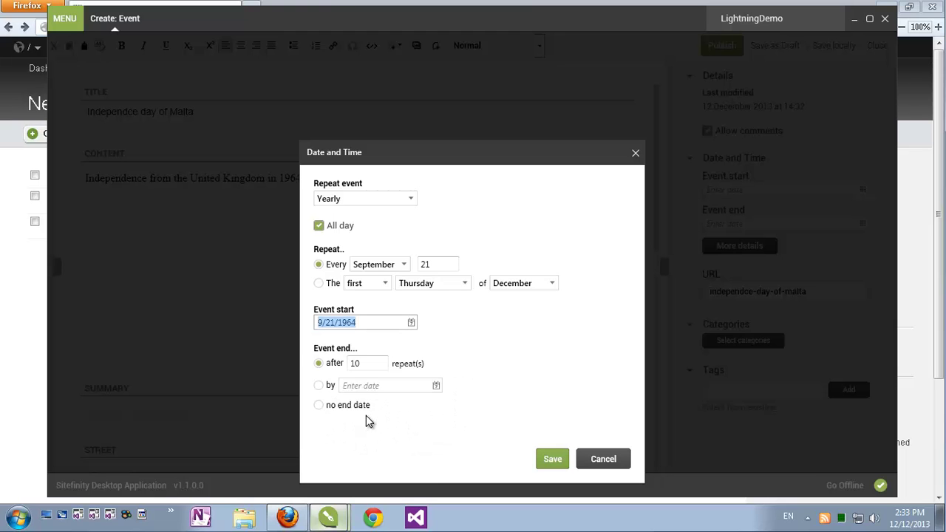
End the event's recurrence after 100 repeats, save the date settings and publish the event
{"action": "left_click", "coordinate": [374, 363]}
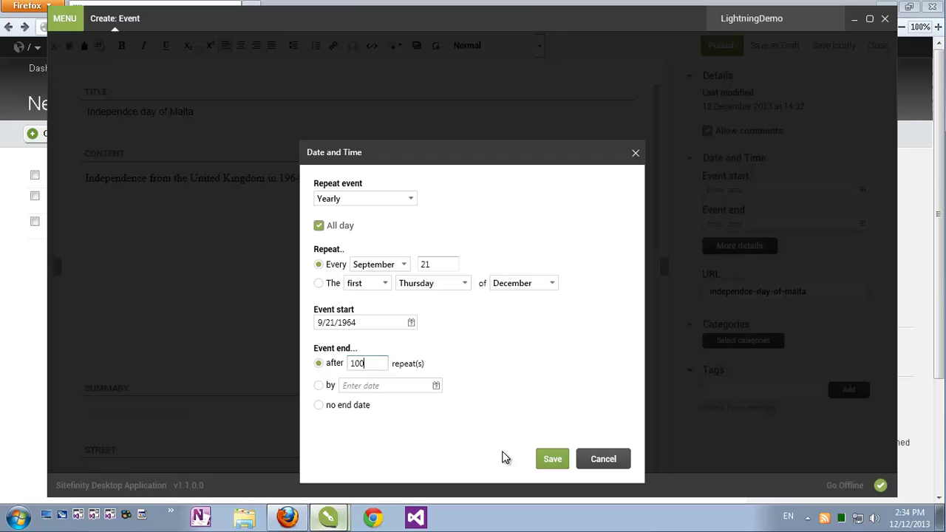
{"action": "left_click", "coordinate": [552, 459]}
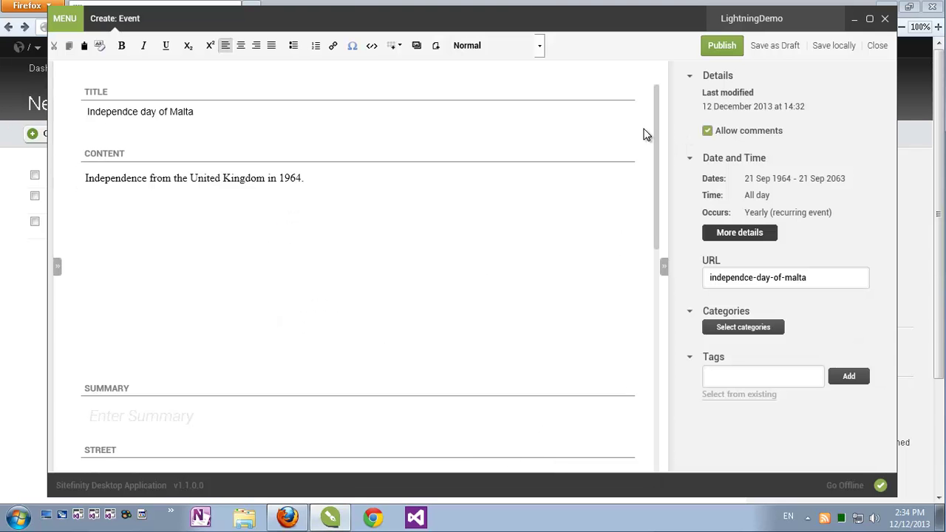
{"action": "left_click", "coordinate": [708, 48]}
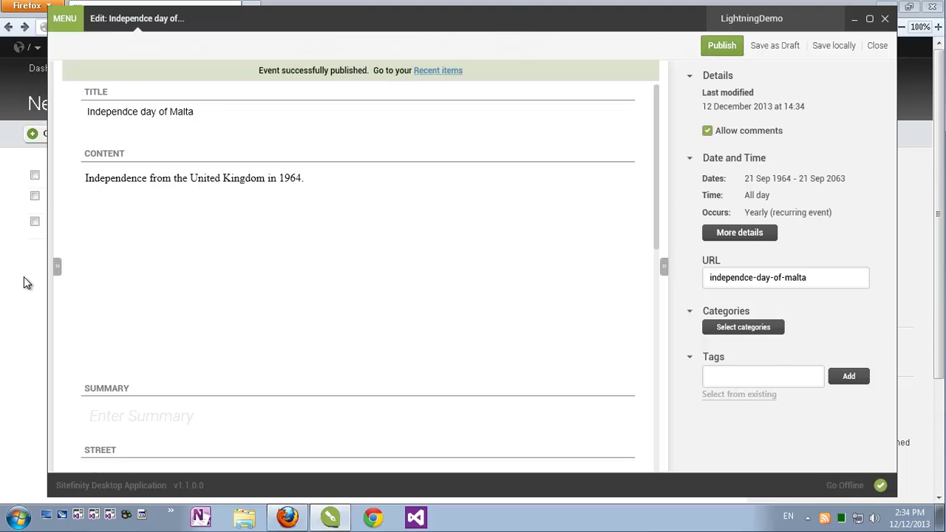
Switch to Firefox, open the "Independce day of Malta" event in the Sitefinity backend, review its recurrence settings and return to the events list
{"action": "left_click", "coordinate": [24, 277]}
{"action": "left_click", "coordinate": [147, 68]}
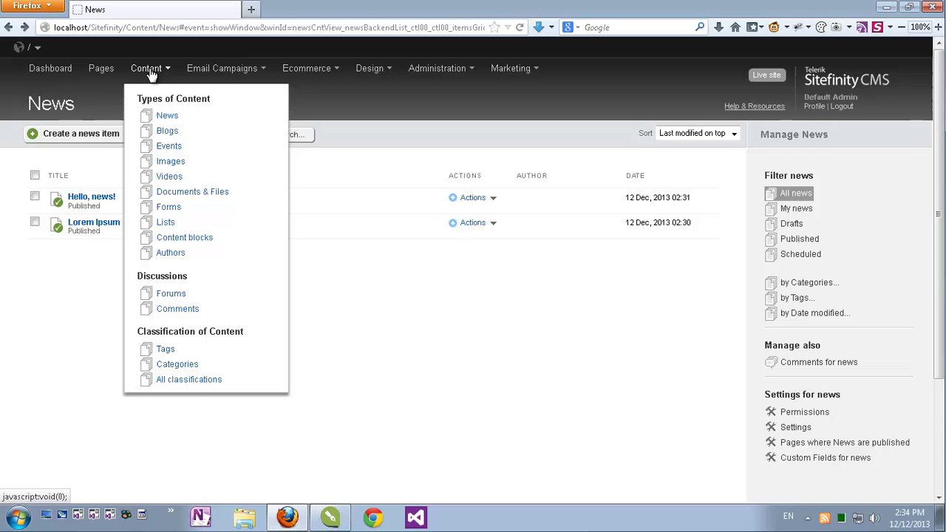
{"action": "left_click", "coordinate": [169, 147]}
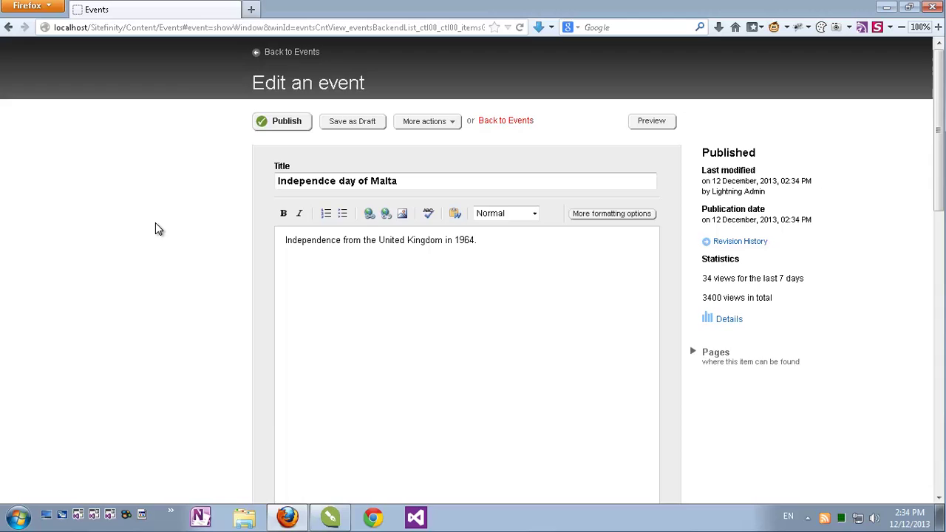
{"action": "scroll", "coordinate": [156, 224], "scroll_direction": "down", "scroll_amount": 5}
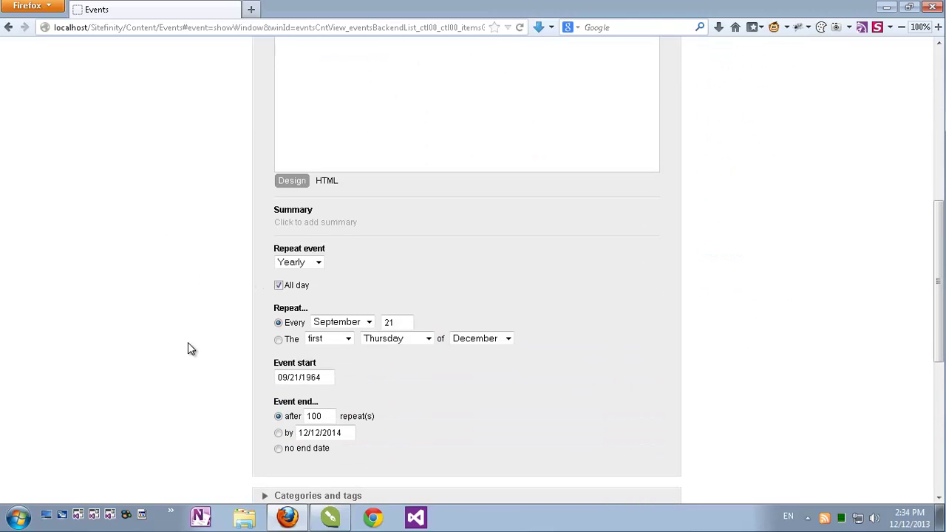
{"action": "scroll", "coordinate": [187, 349], "scroll_direction": "up", "scroll_amount": 6}
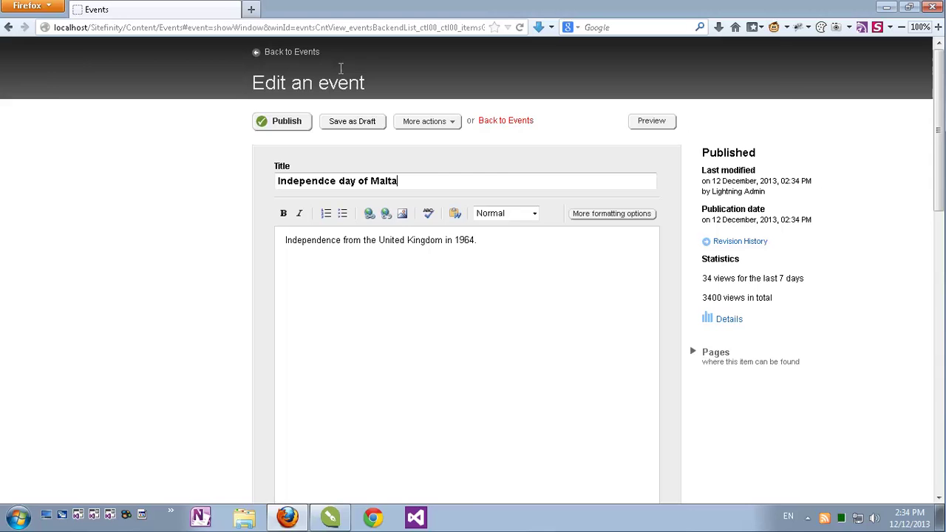
{"action": "left_click", "coordinate": [307, 53]}
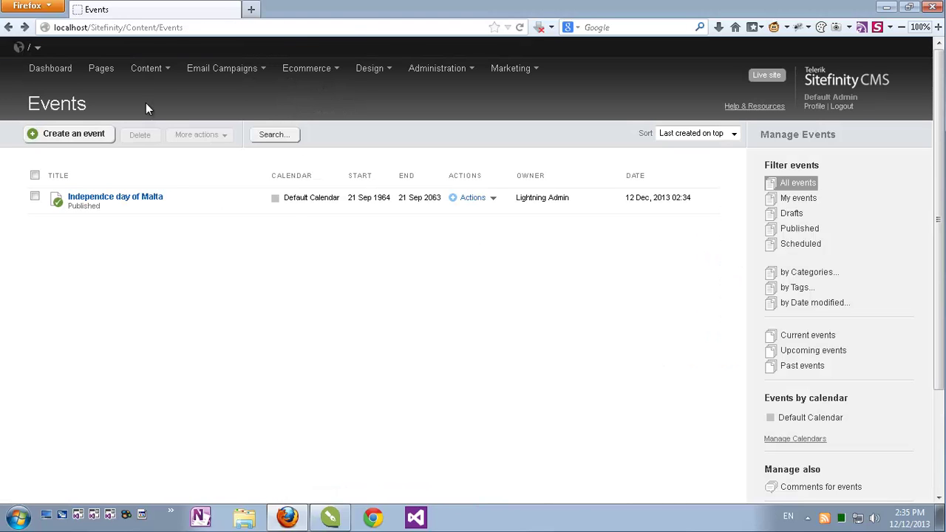
View the site's blogs in both the Lightning Blogs and Default Blogs sources
{"action": "left_click", "coordinate": [148, 68]}
{"action": "left_click", "coordinate": [140, 130]}
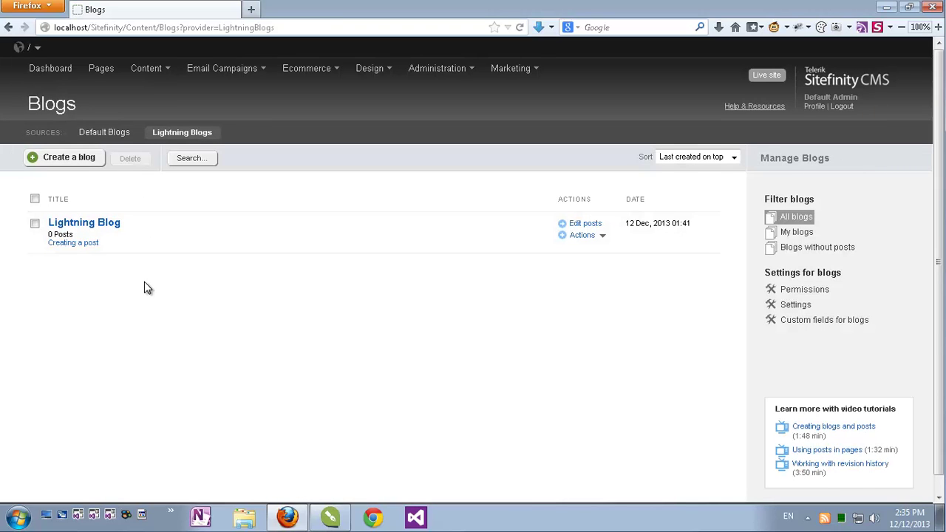
{"action": "left_click", "coordinate": [113, 133]}
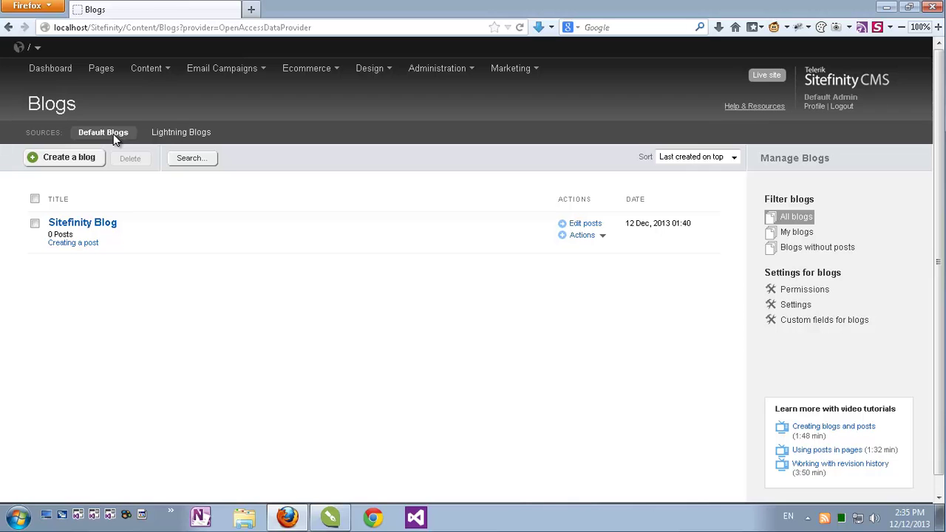
In the Sitefinity Desktop Application, close the event and create a blog post titled "Lightning Post" with content "Sitefinity's Desktop Application is cool!"
{"action": "left_click", "coordinate": [332, 518]}
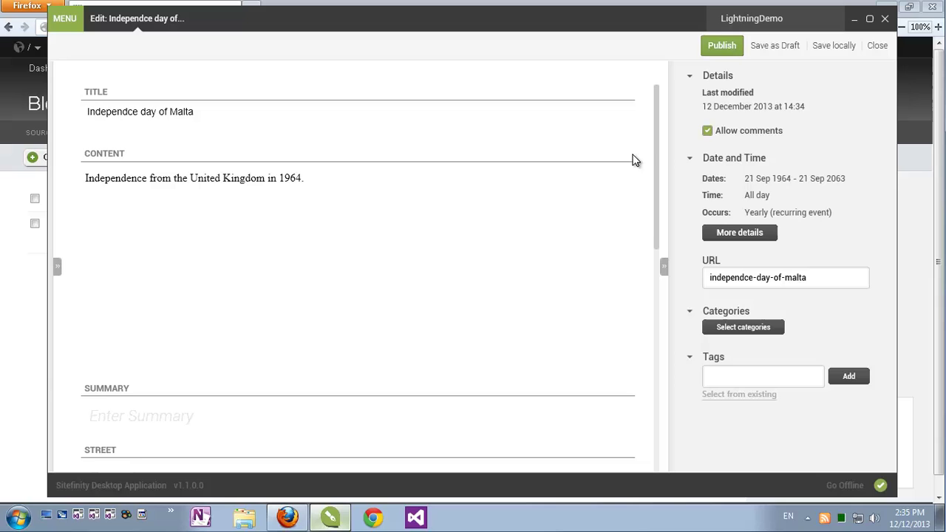
{"action": "left_click", "coordinate": [877, 45]}
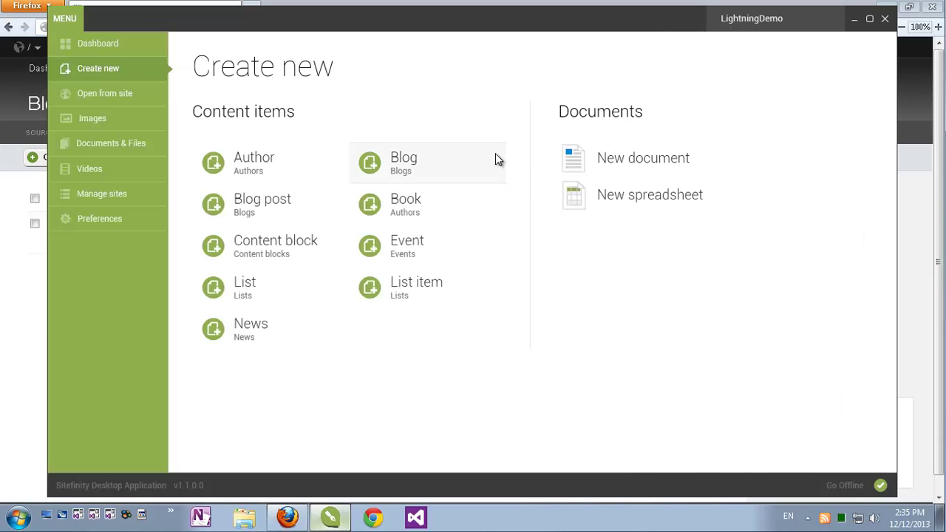
{"action": "left_click", "coordinate": [251, 210]}
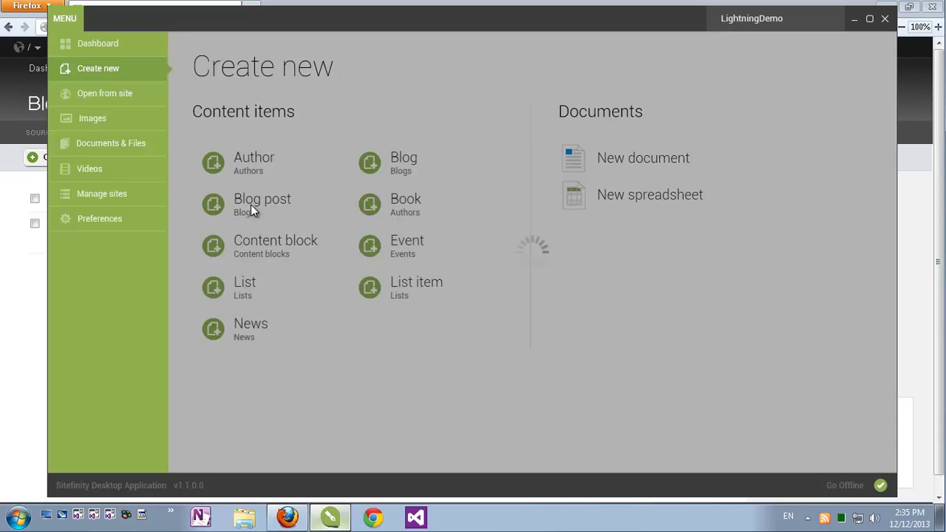
{"action": "left_click", "coordinate": [207, 118]}
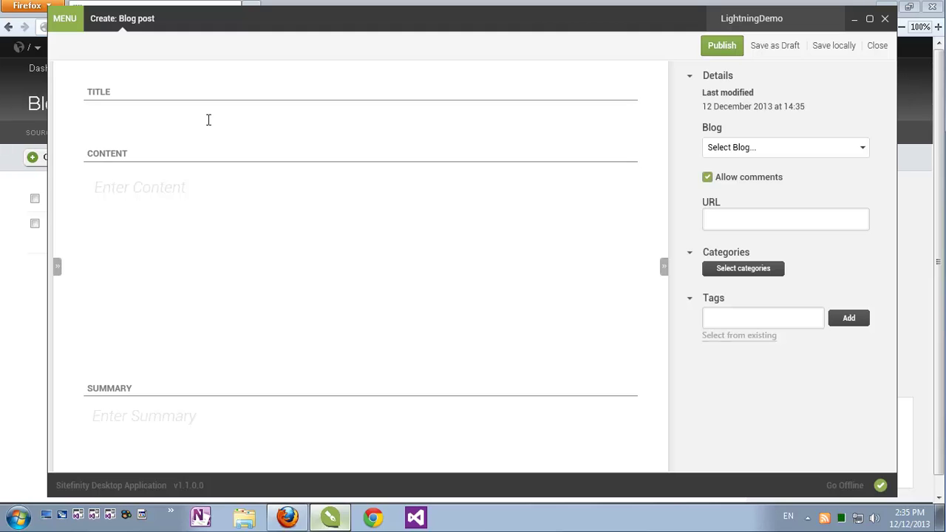
{"action": "type", "text": "Lightning Post"}
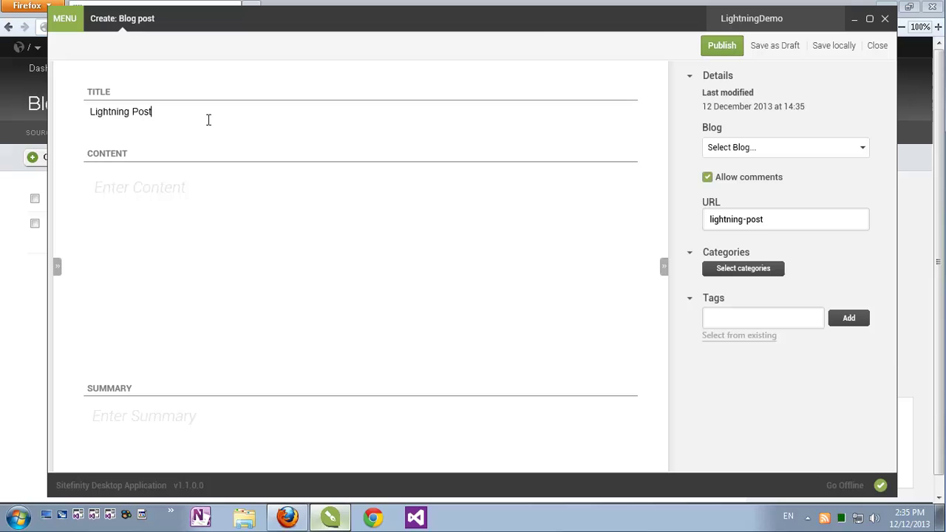
{"action": "key", "text": "Tab"}
{"action": "type", "text": "S"}
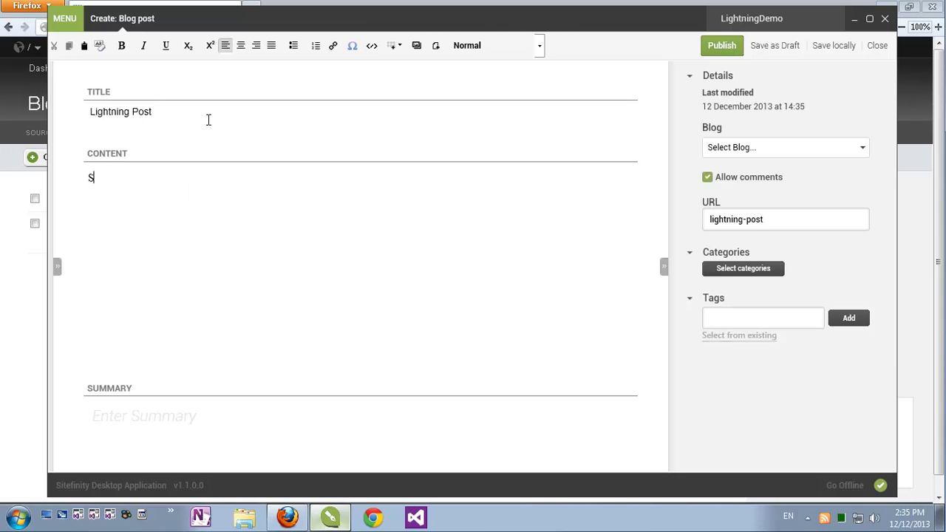
{"action": "type", "text": "itefinity's Desktop A"}
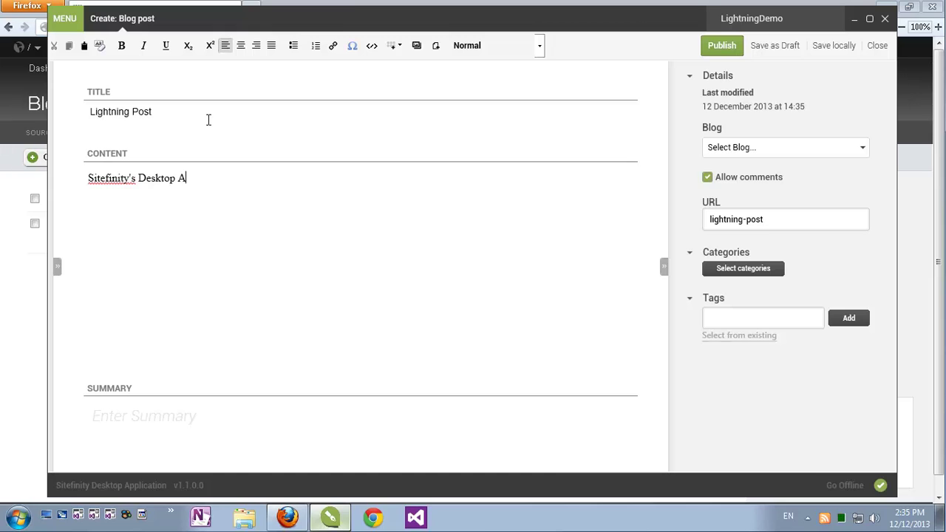
{"action": "type", "text": "pplication is cool!"}
Assign the blog post to Lightning Blog and publish it
{"action": "left_click", "coordinate": [861, 148]}
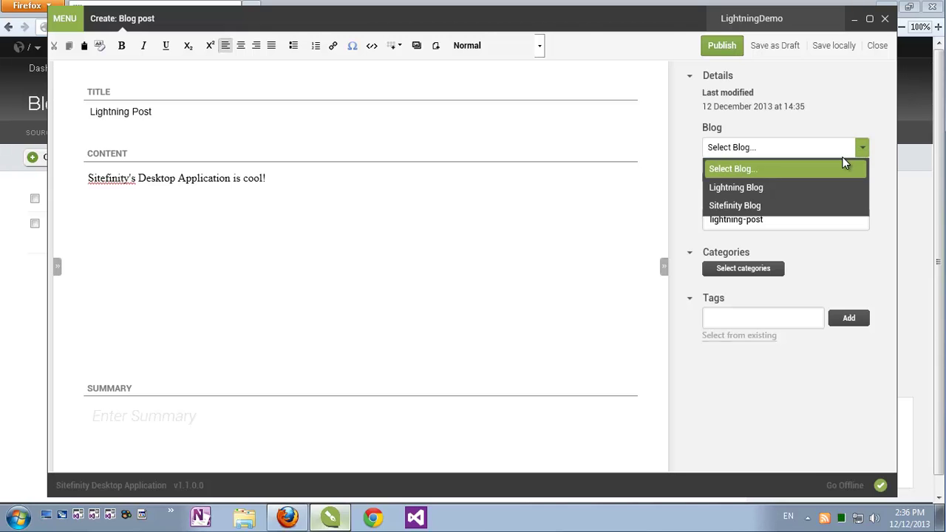
{"action": "left_click", "coordinate": [813, 185]}
{"action": "left_click", "coordinate": [724, 46]}
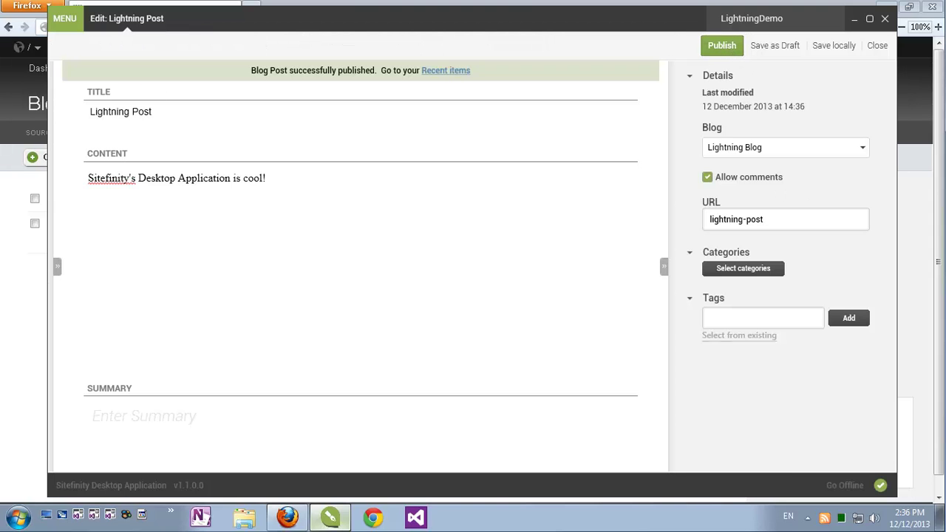
Switch to Firefox, open Lightning Post from Lightning Blog to check its content, and return to the posts list
{"action": "key", "text": "alt+Tab"}
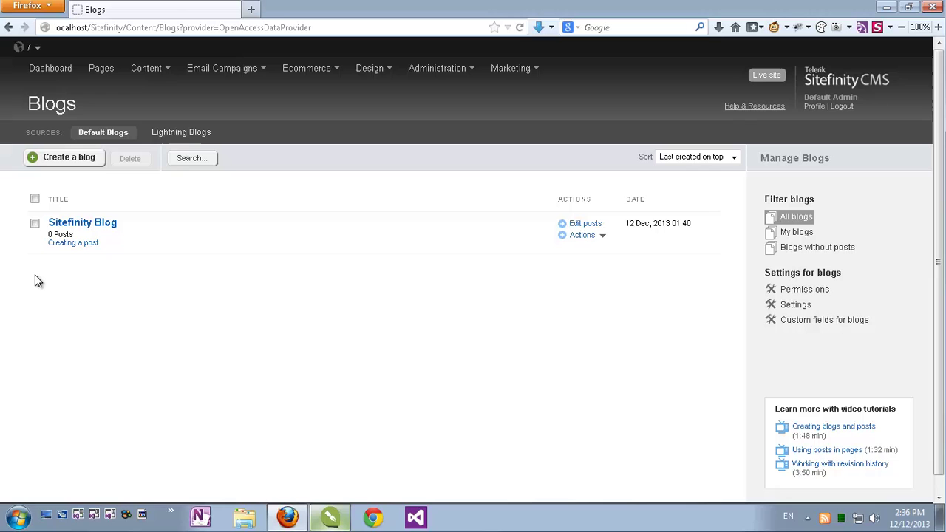
{"action": "left_click", "coordinate": [197, 136]}
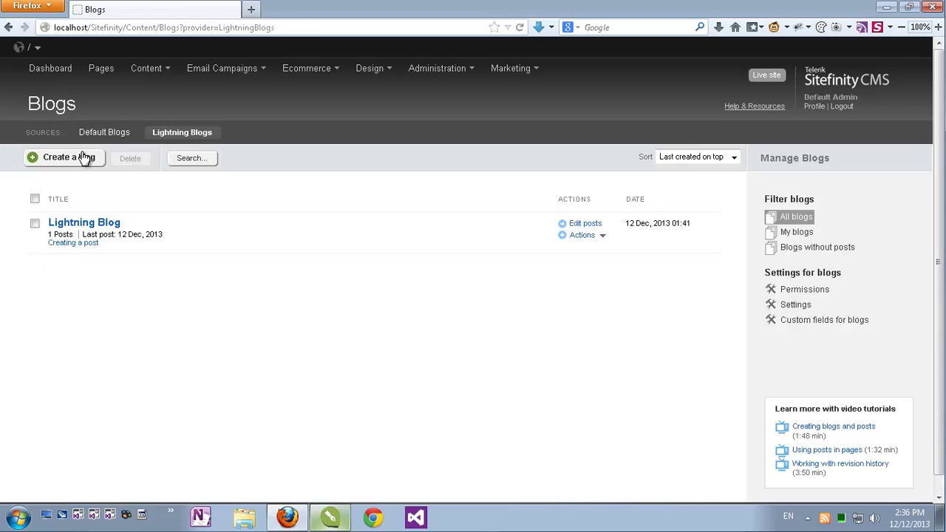
{"action": "left_click", "coordinate": [111, 223]}
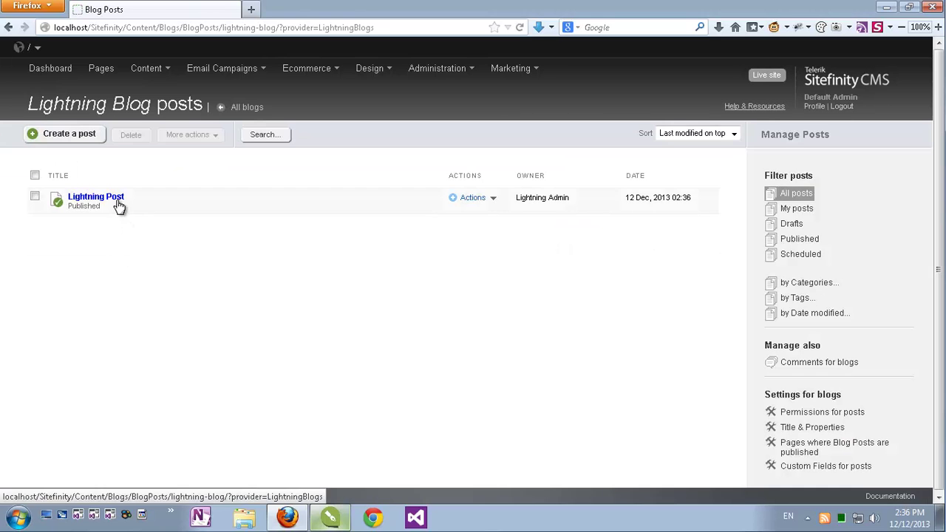
{"action": "left_click", "coordinate": [117, 199]}
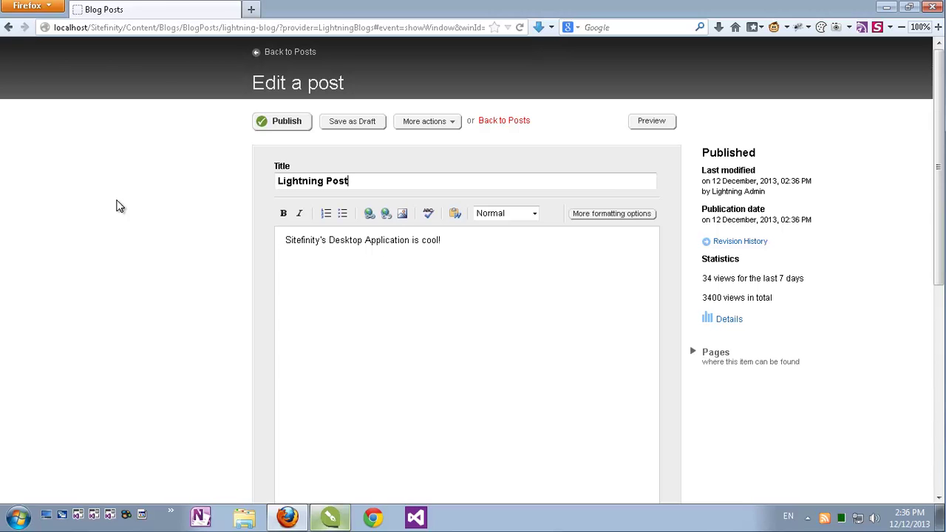
{"action": "left_click", "coordinate": [292, 51]}
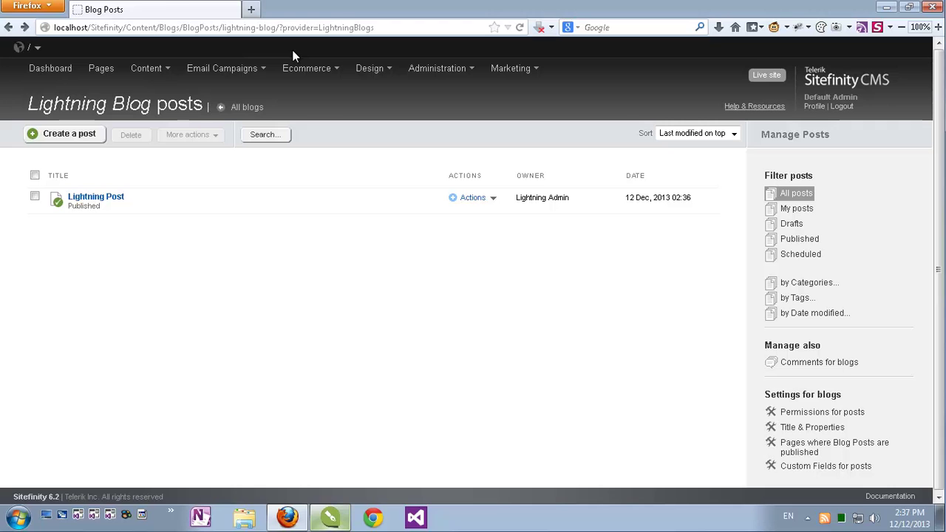
Examine the content types of the Authors module in the Module builder, then leave for the dashboard
{"action": "mouse_move", "coordinate": [437, 68]}
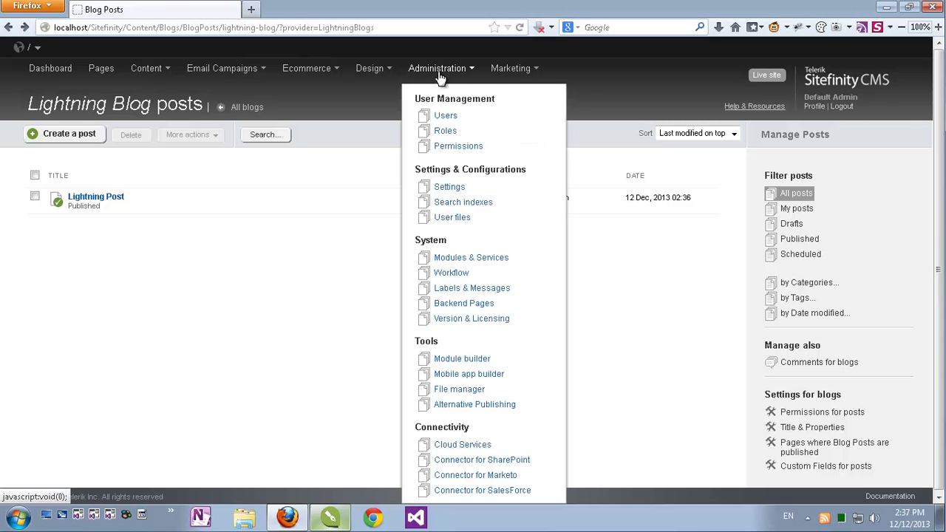
{"action": "left_click", "coordinate": [474, 363]}
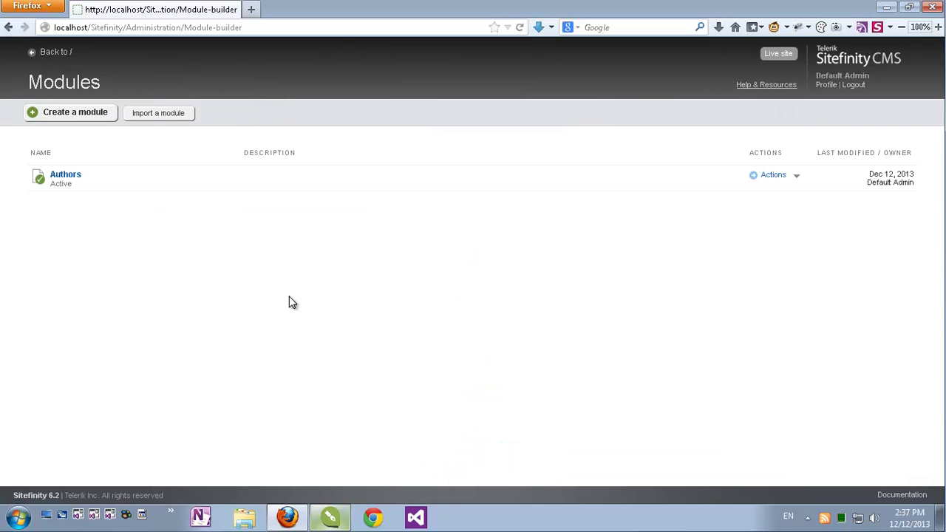
{"action": "left_click", "coordinate": [77, 180]}
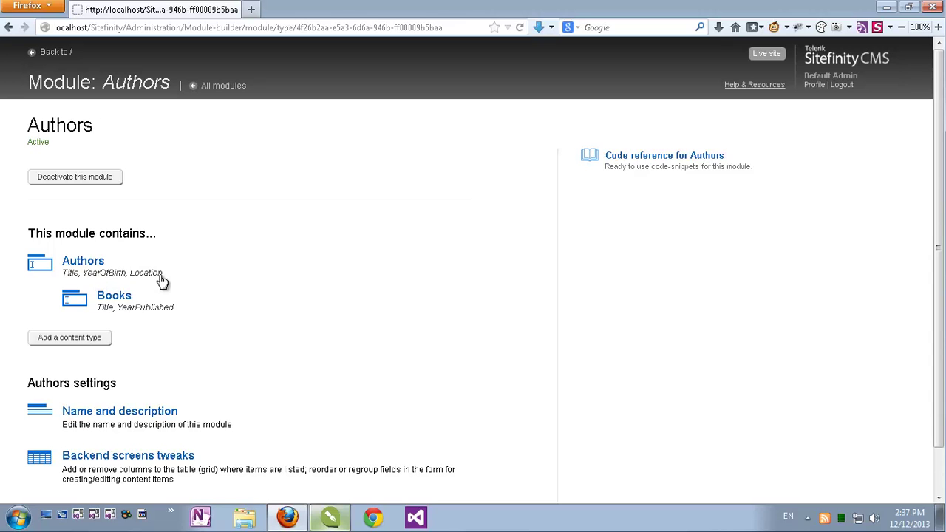
{"action": "left_click", "coordinate": [61, 55]}
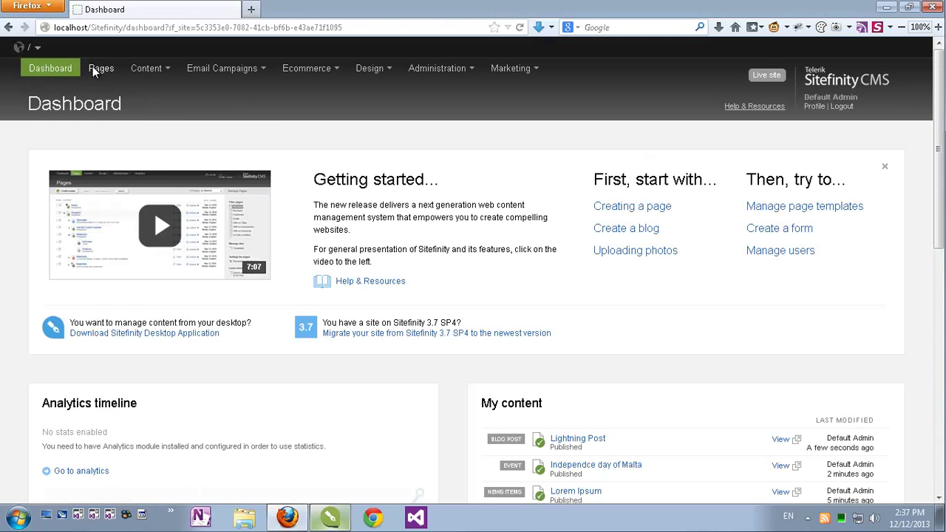
Open the Charles Dickens item under Authors, review its details and location map, and return to the authors list
{"action": "left_click", "coordinate": [148, 73]}
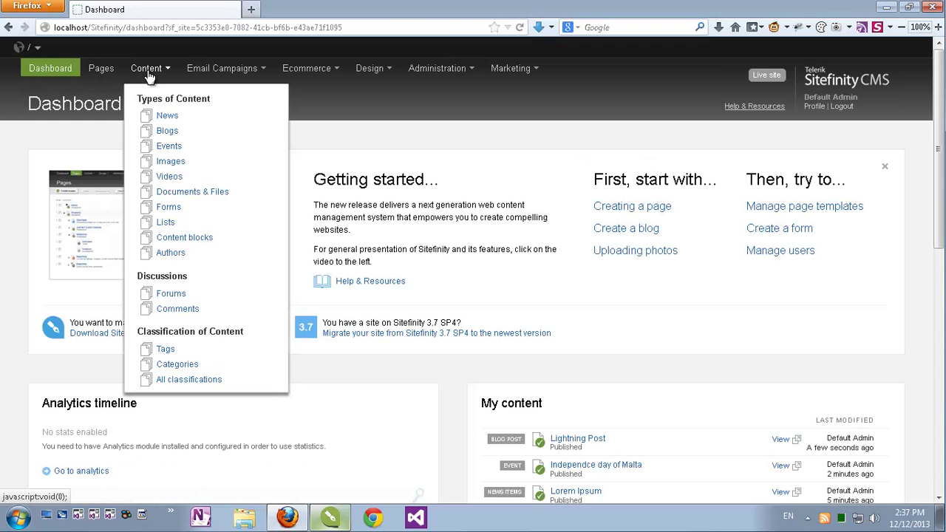
{"action": "left_click", "coordinate": [169, 254]}
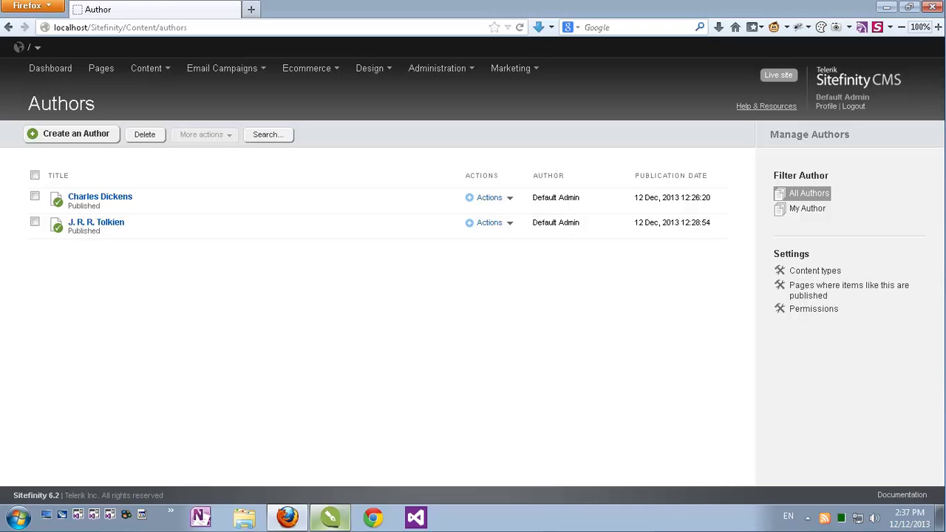
{"action": "left_click", "coordinate": [490, 198]}
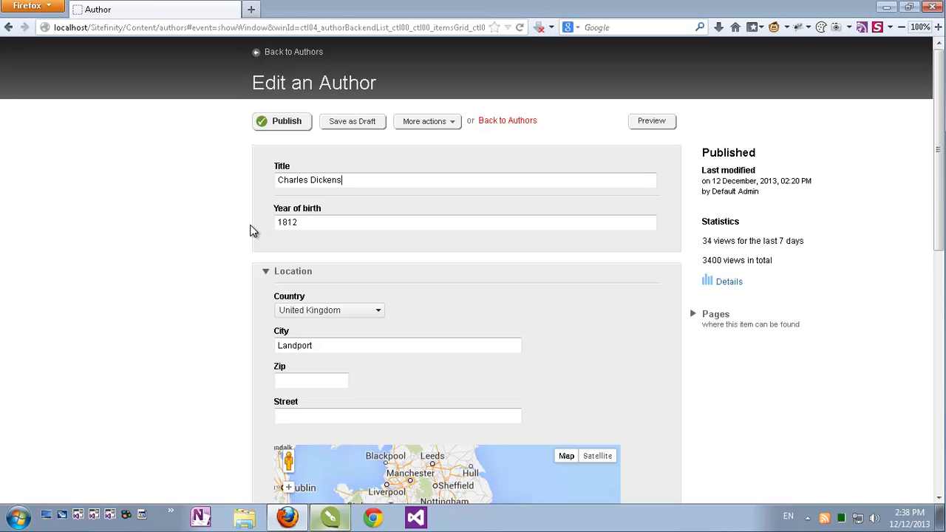
{"action": "scroll", "coordinate": [214, 227], "scroll_direction": "down", "scroll_amount": 5}
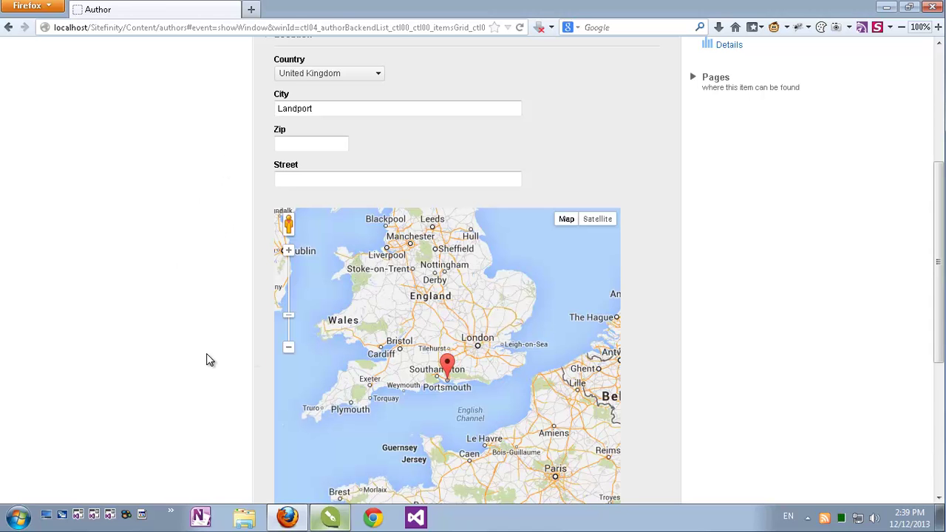
{"action": "scroll", "coordinate": [207, 359], "scroll_direction": "down", "scroll_amount": 5}
{"action": "scroll", "coordinate": [207, 369], "scroll_direction": "up", "scroll_amount": 4}
{"action": "scroll", "coordinate": [206, 375], "scroll_direction": "up", "scroll_amount": 5}
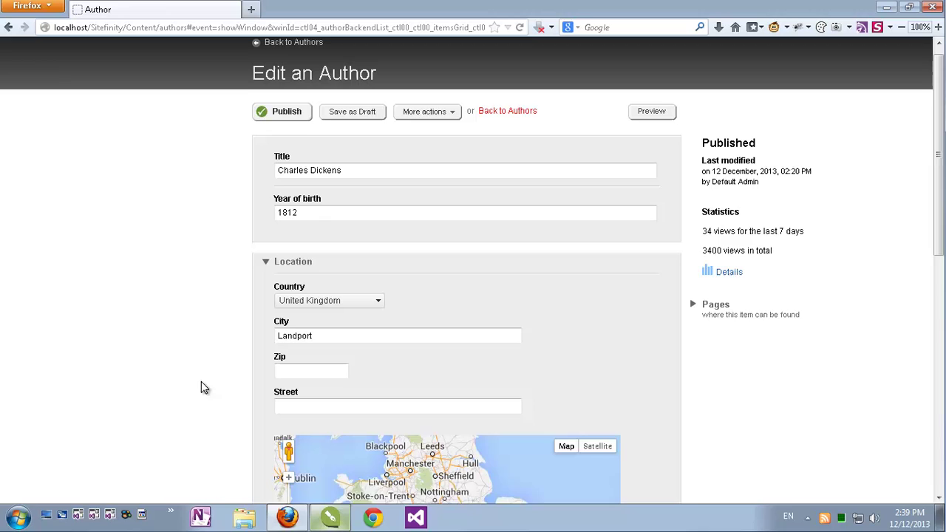
{"action": "left_click", "coordinate": [279, 53]}
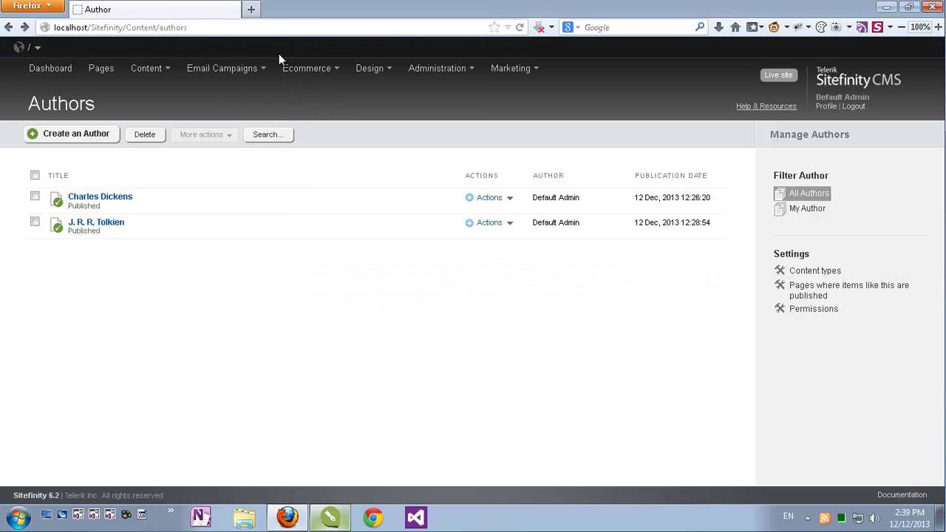
View the book "A Tale of Two Cities" belonging to Charles Dickens and go back to the authors list
{"action": "left_click", "coordinate": [118, 201]}
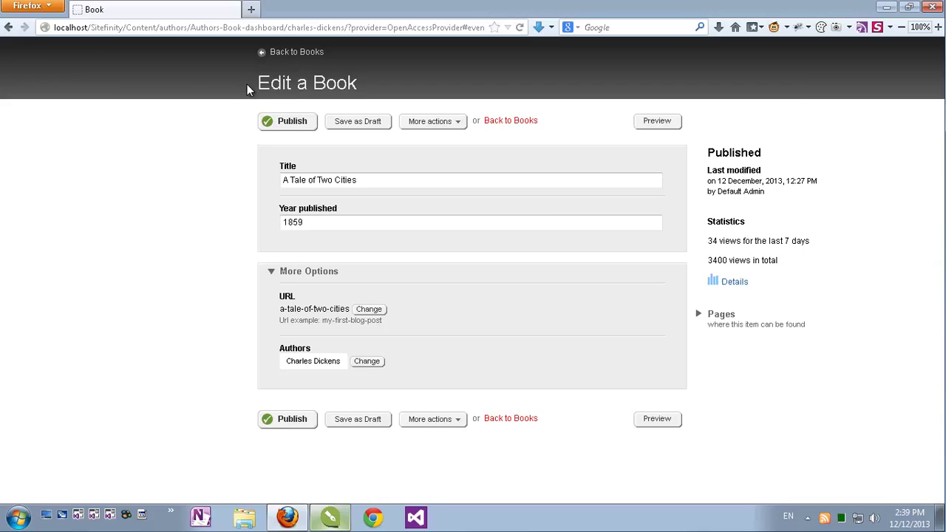
{"action": "left_click", "coordinate": [260, 52]}
{"action": "left_click", "coordinate": [136, 106]}
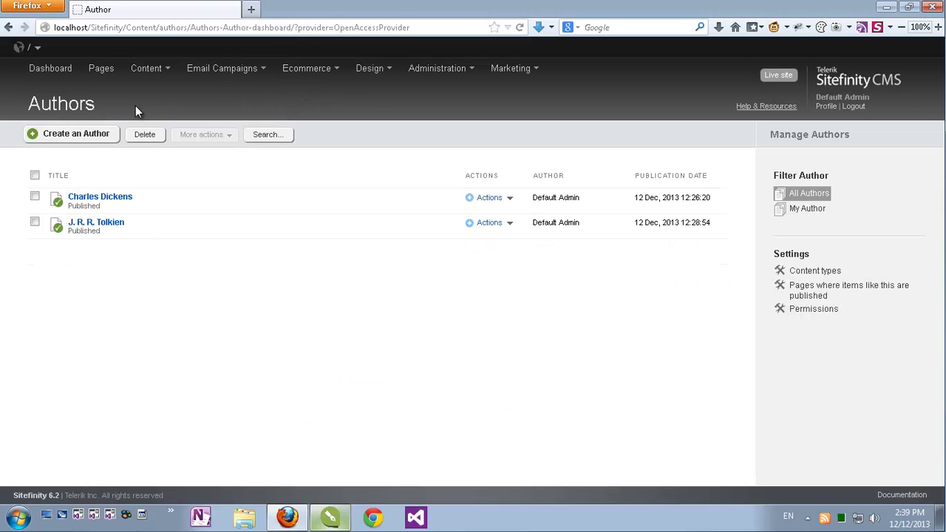
Switch to Sitefinity Desktop Application, close the Lightning Post editor, and open the site's Authors list
{"action": "left_click", "coordinate": [330, 517]}
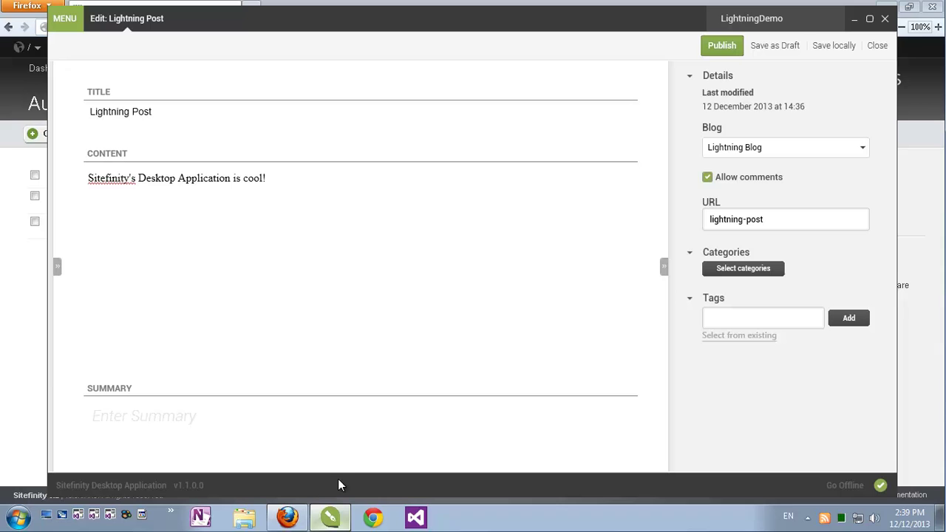
{"action": "left_click", "coordinate": [881, 46]}
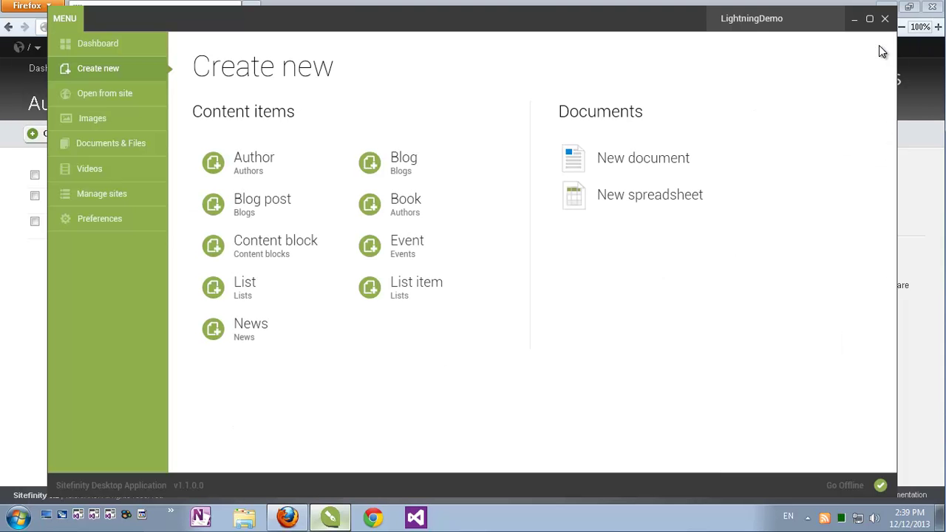
{"action": "left_click", "coordinate": [107, 94]}
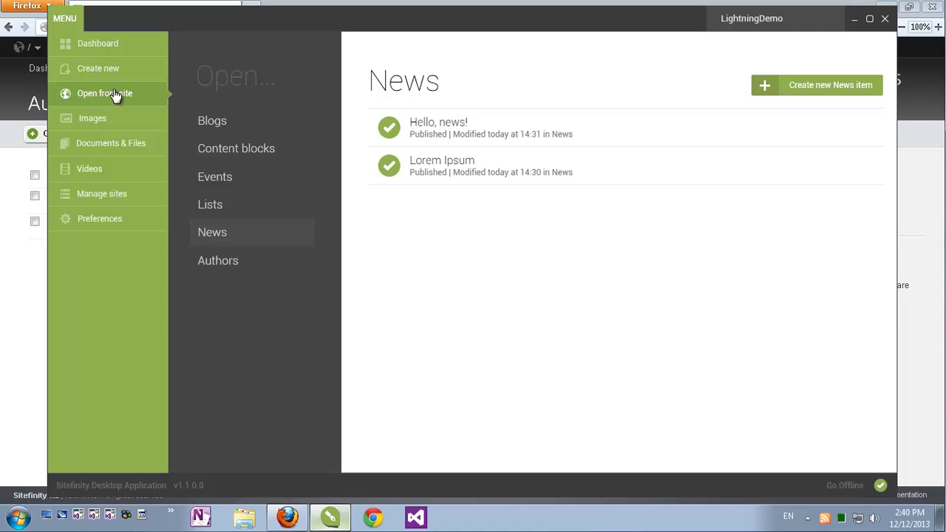
{"action": "left_click", "coordinate": [216, 264]}
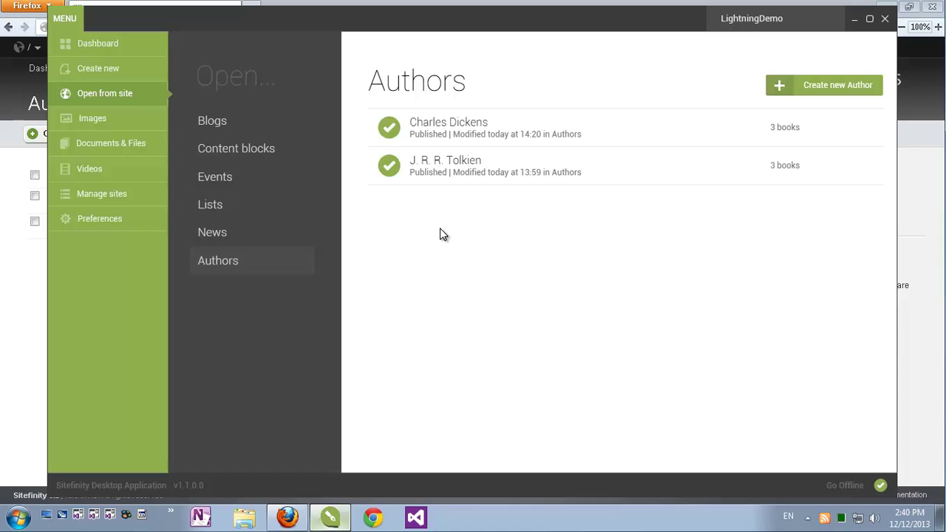
Open the J. R. R. Tolkien author item, review its details and location map, and close it without changes
{"action": "mouse_move", "coordinate": [444, 173]}
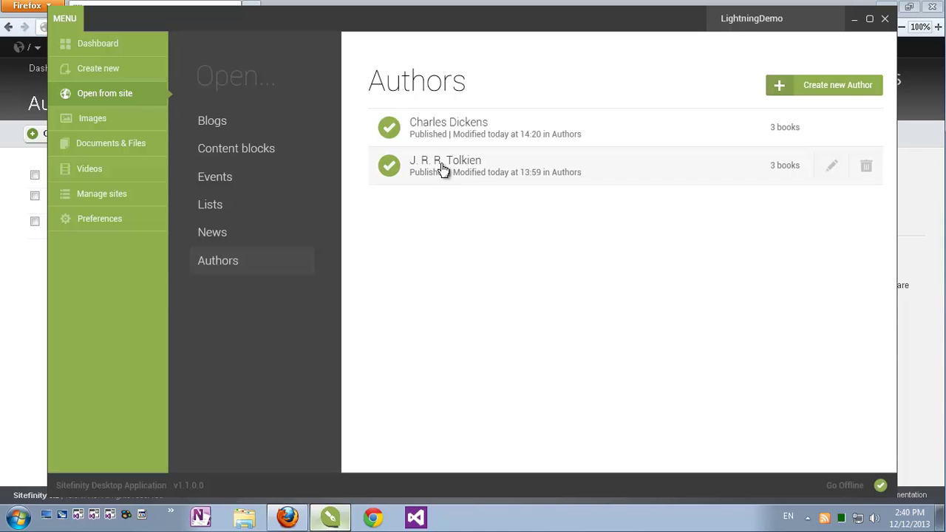
{"action": "left_click", "coordinate": [835, 169]}
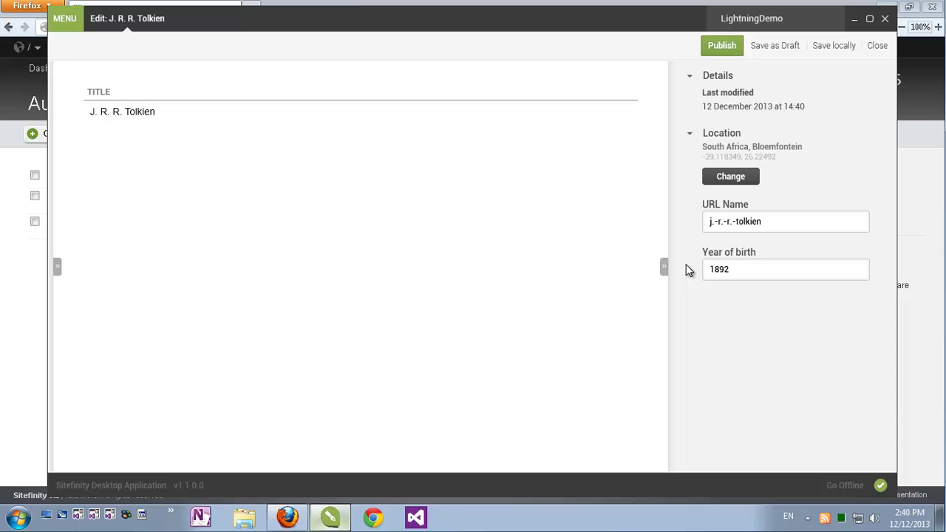
{"action": "left_click", "coordinate": [714, 182]}
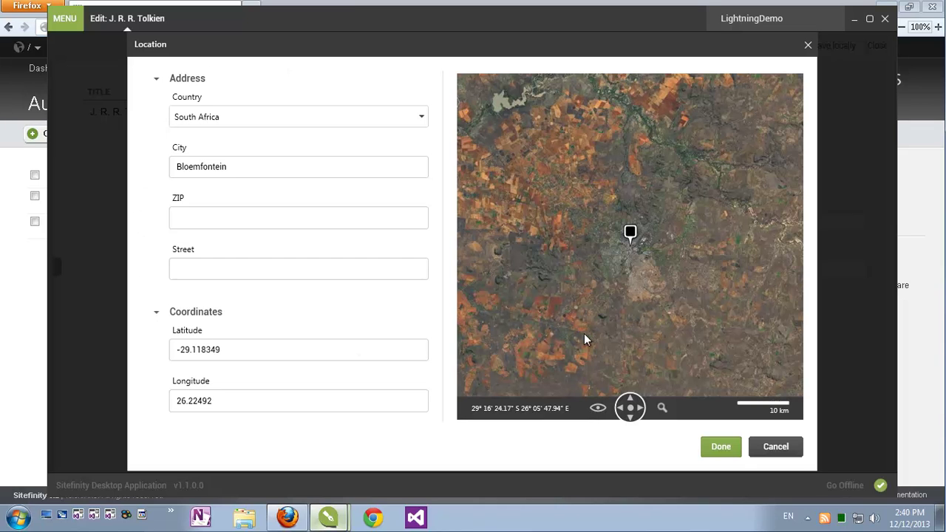
{"action": "left_click", "coordinate": [769, 449]}
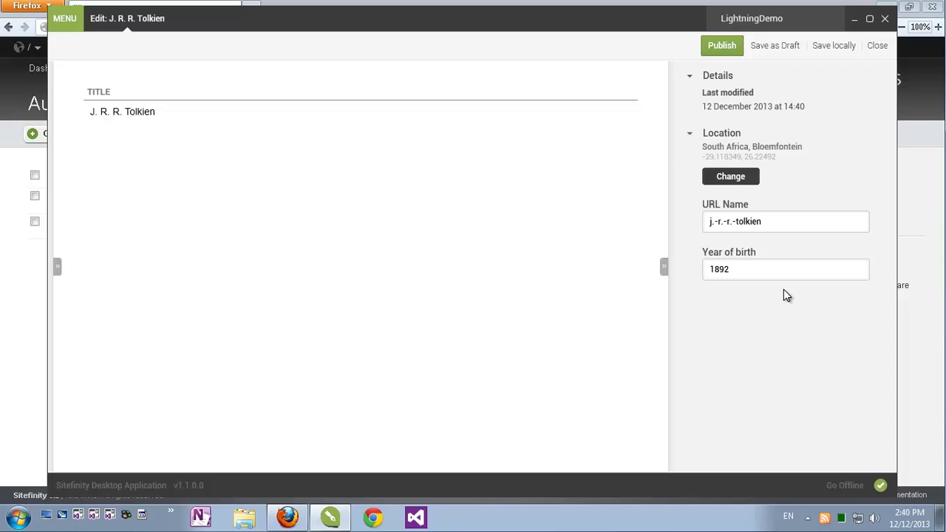
{"action": "left_click", "coordinate": [877, 47]}
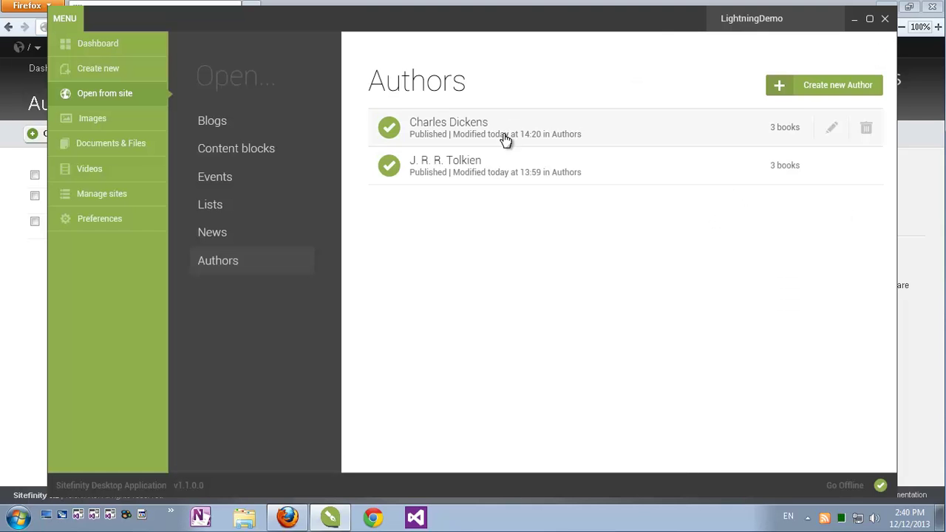
Create and publish the book "The return of the king" under J. R. R. Tolkien with 1955 as year published, then close it
{"action": "left_click", "coordinate": [468, 166]}
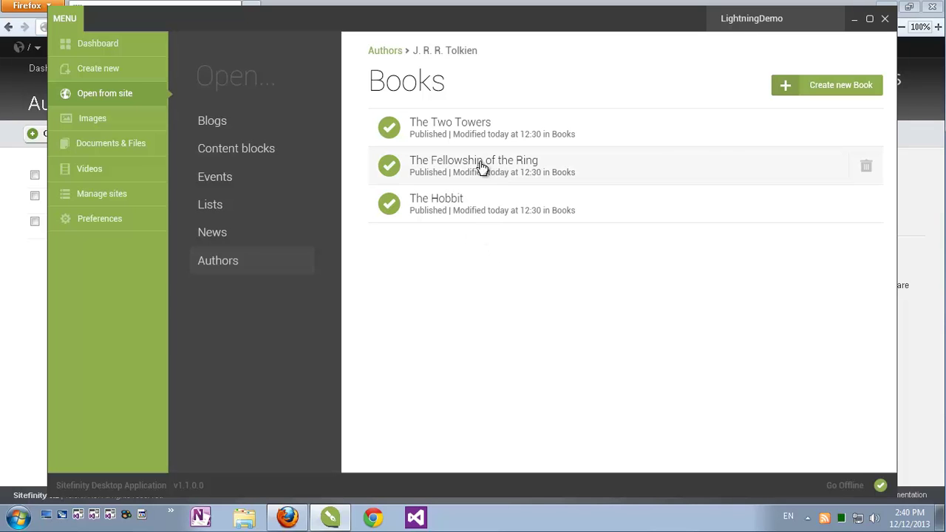
{"action": "left_click", "coordinate": [840, 89]}
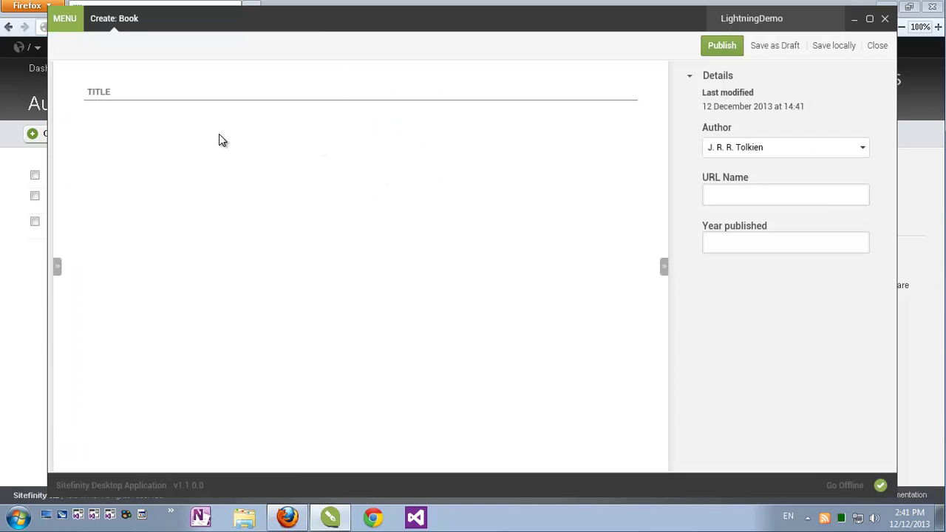
{"action": "type", "text": "The return of"}
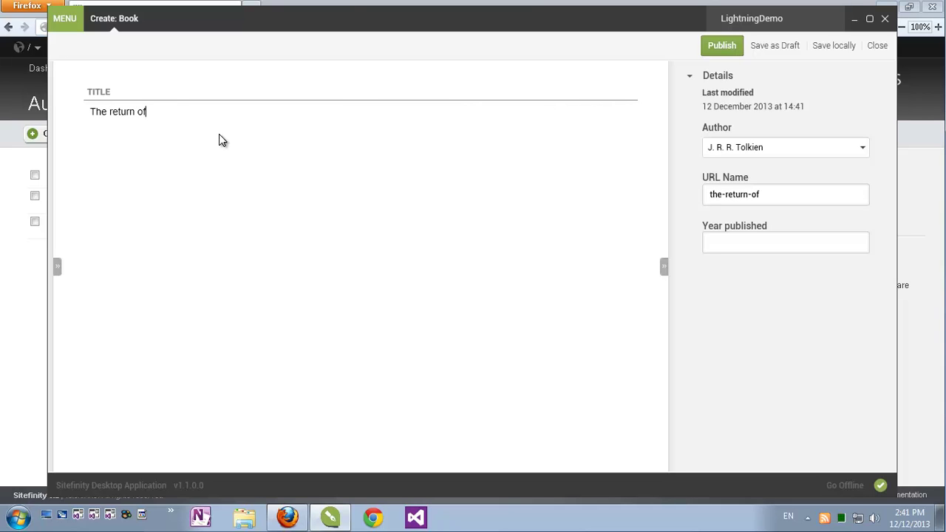
{"action": "type", "text": " the king"}
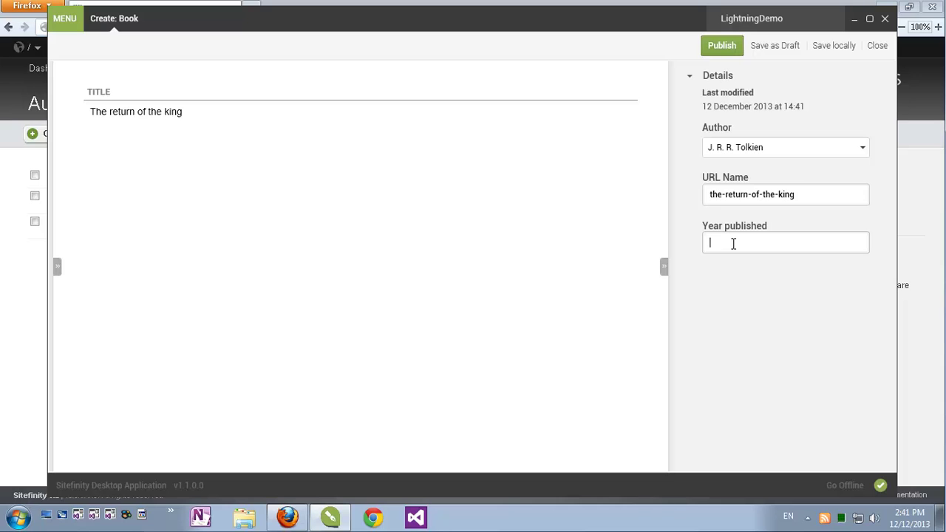
{"action": "type", "text": "1955"}
{"action": "left_click", "coordinate": [723, 46]}
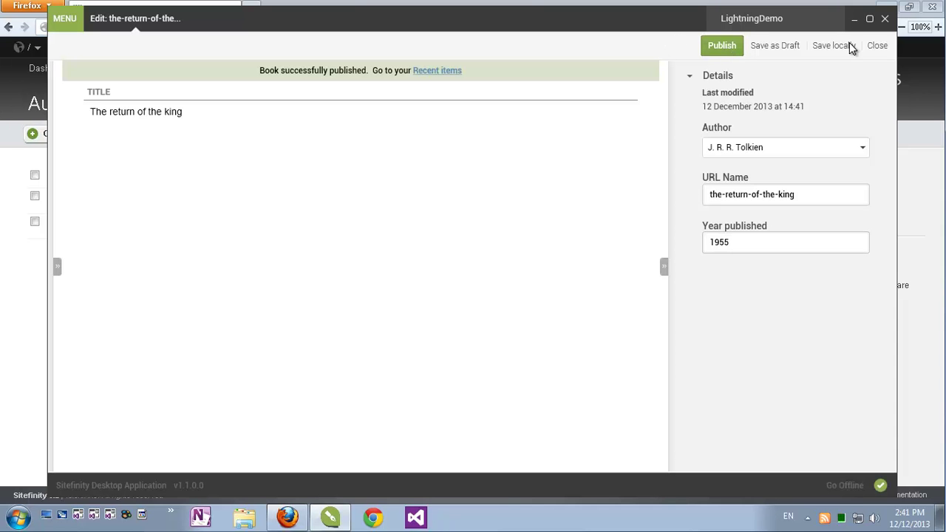
{"action": "left_click", "coordinate": [877, 46]}
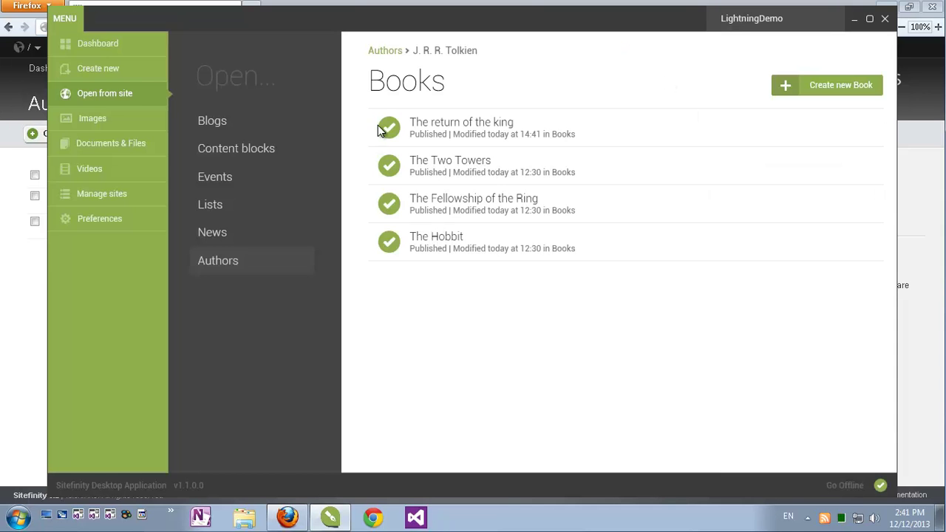
Switch to Firefox and open the books belonging to J. R. R. Tolkien from the authors list
{"action": "left_click", "coordinate": [13, 288]}
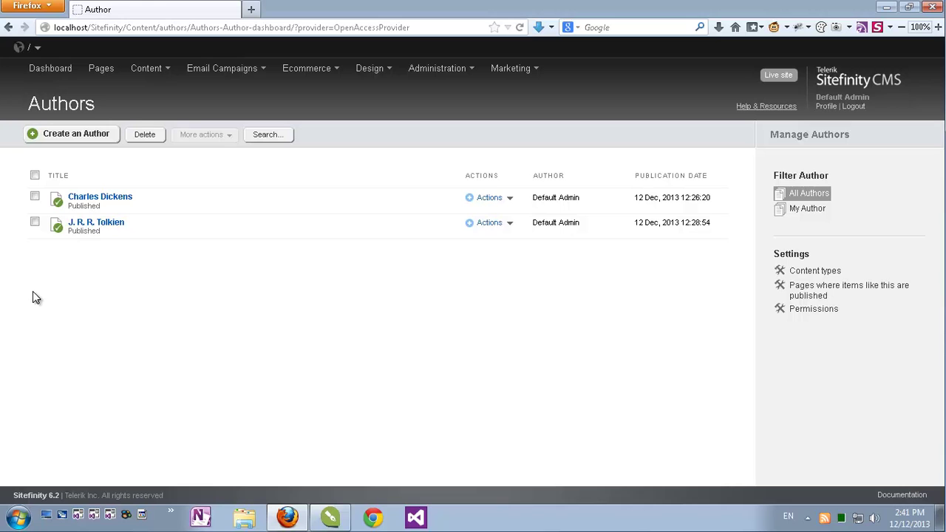
{"action": "left_click", "coordinate": [116, 230]}
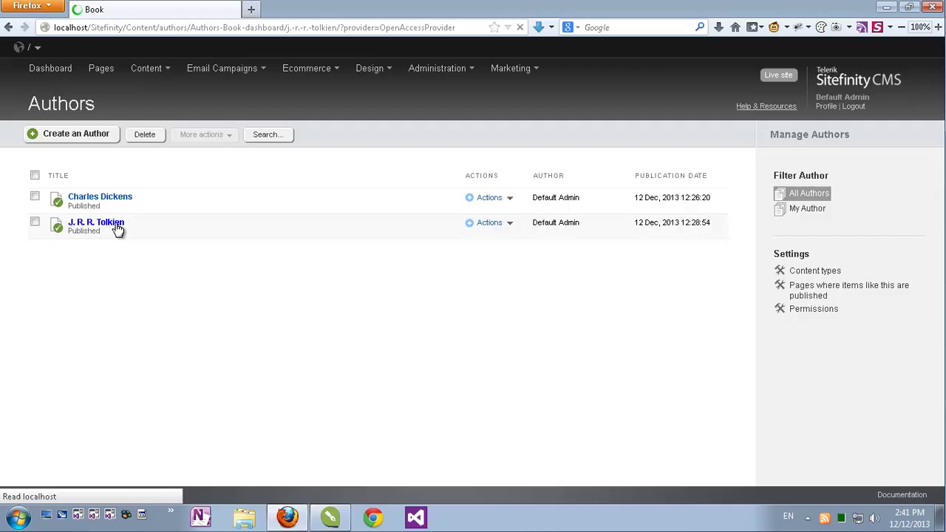